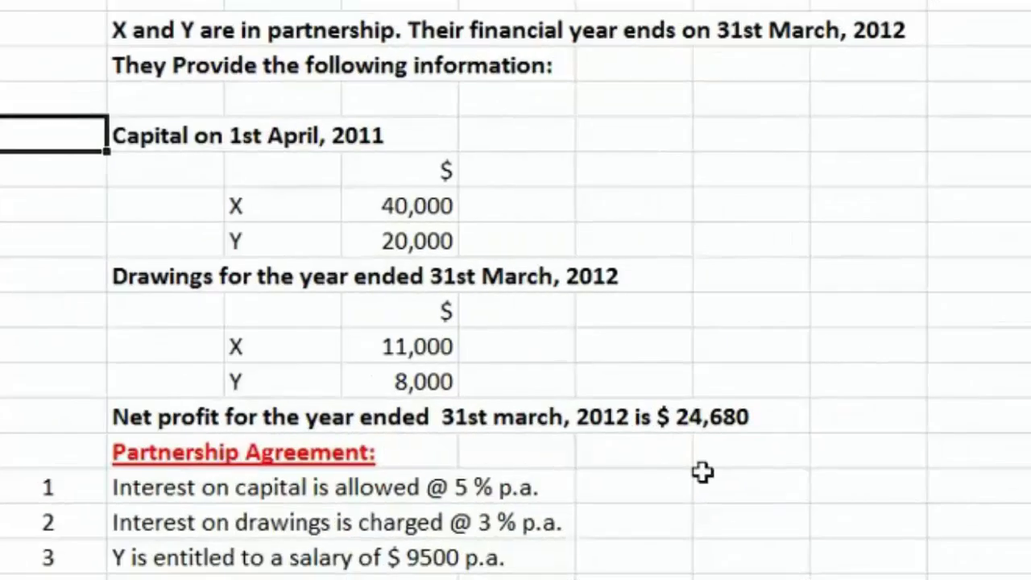
Examine the opening capital balances of partners X and Y on 1st April, 2011.
{"action": "key", "text": "Right"}
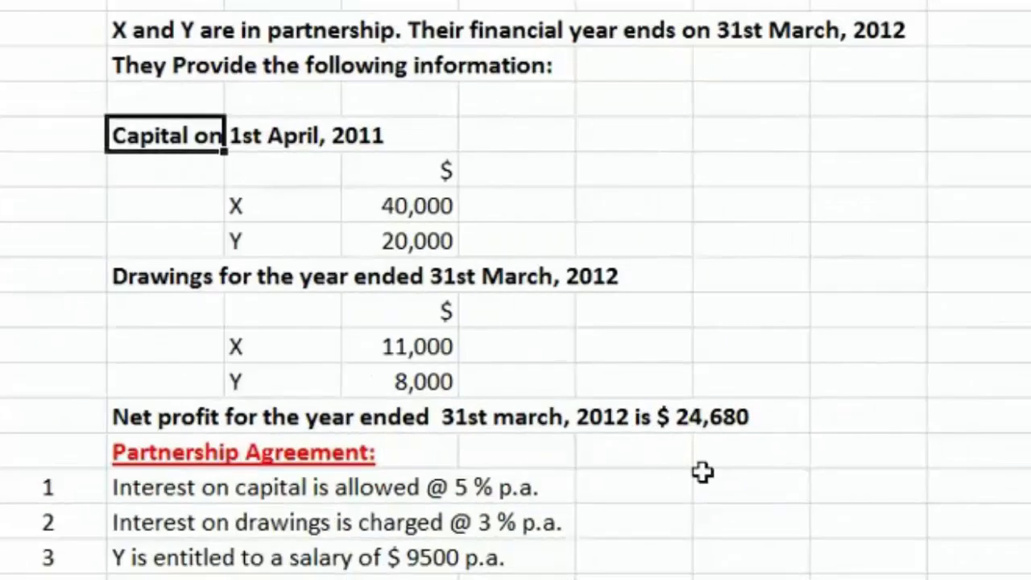
{"action": "key", "text": "Down"}
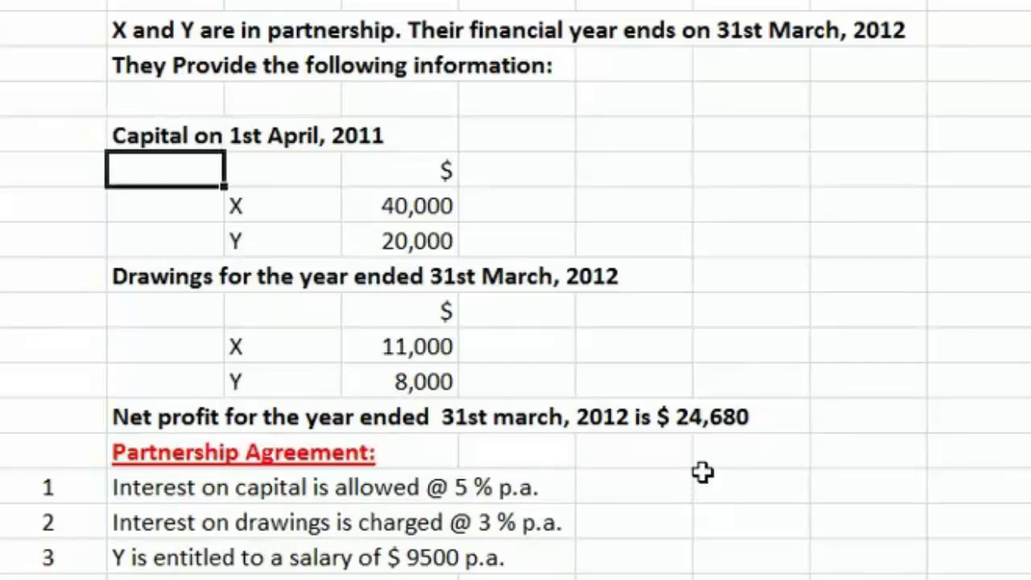
{"action": "key", "text": "Down"}
{"action": "key", "text": "Right"}
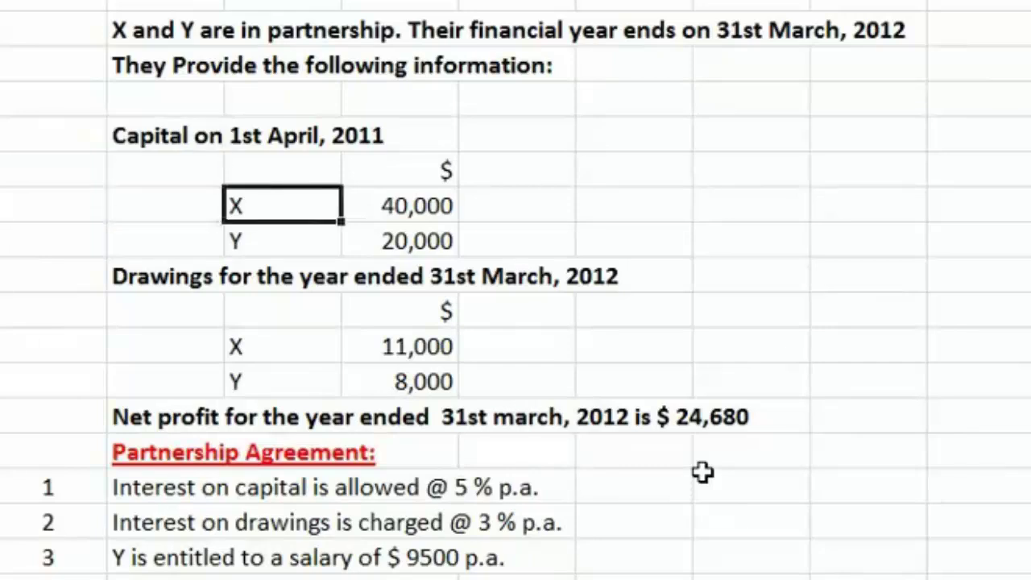
{"action": "key", "text": "Right"}
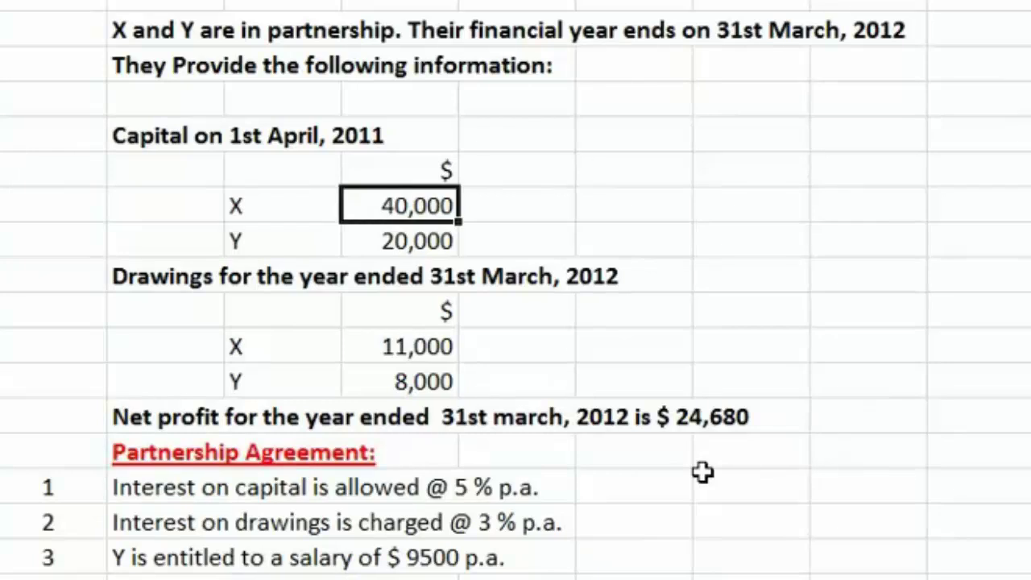
{"action": "key", "text": "Left"}
{"action": "key", "text": "Down"}
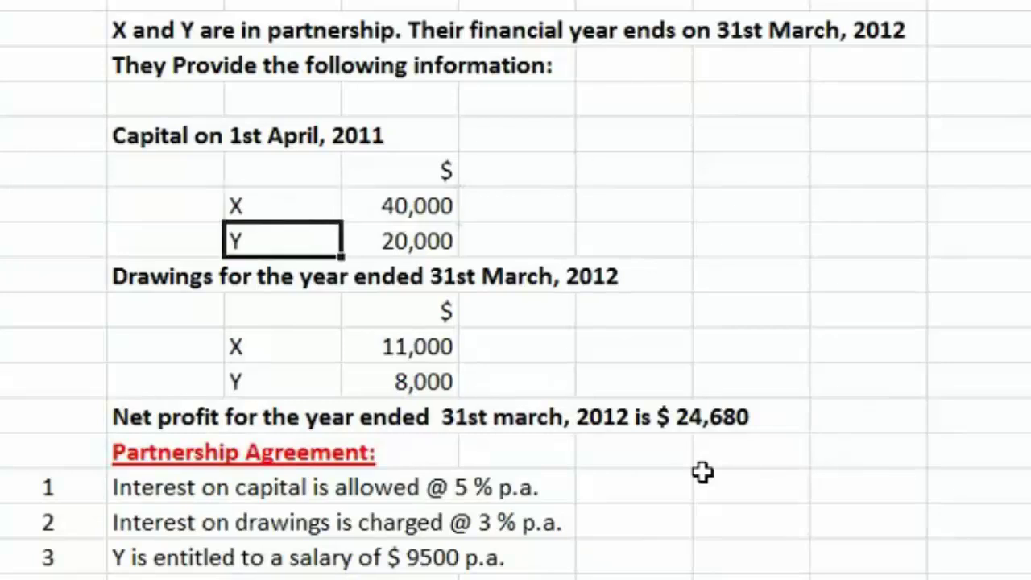
{"action": "key", "text": "Right"}
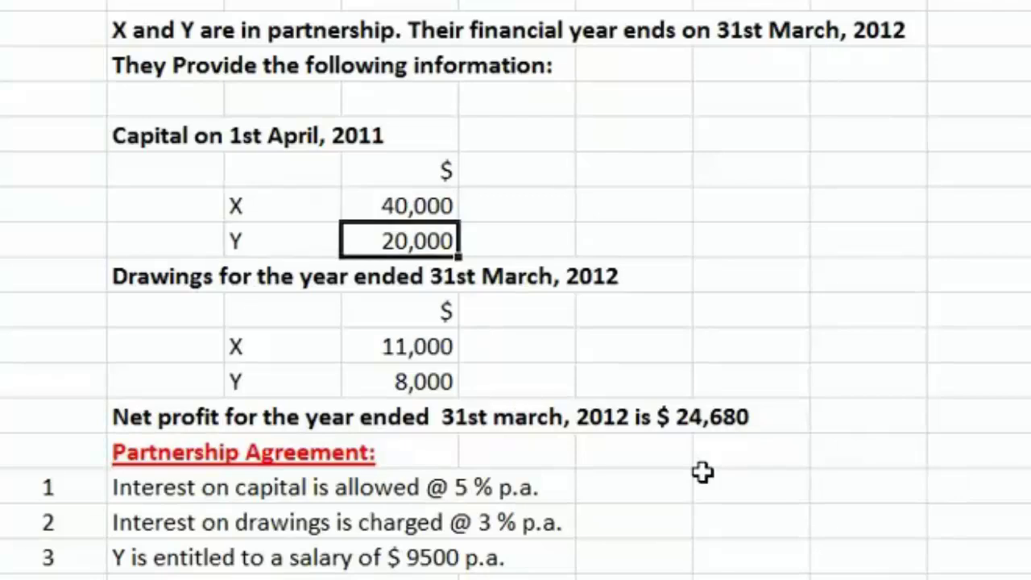
Examine the drawings of partners X and Y for the year ended 31st March, 2012.
{"action": "left_click", "coordinate": [241, 348]}
{"action": "left_click", "coordinate": [141, 348]}
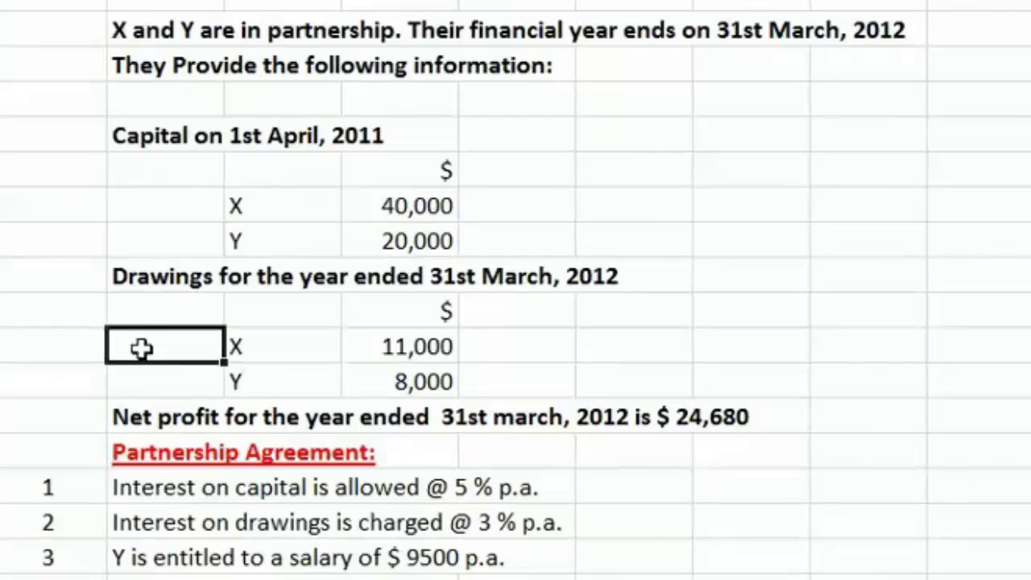
{"action": "key", "text": "Right"}
{"action": "key", "text": "Right"}
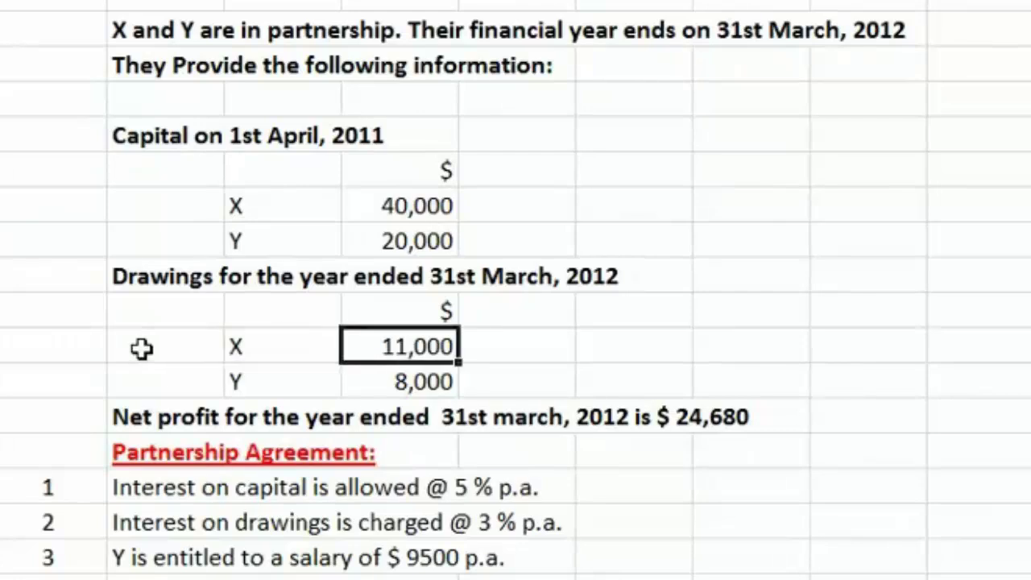
{"action": "key", "text": "Left"}
{"action": "key", "text": "Right"}
{"action": "key", "text": "Down"}
{"action": "key", "text": "Left"}
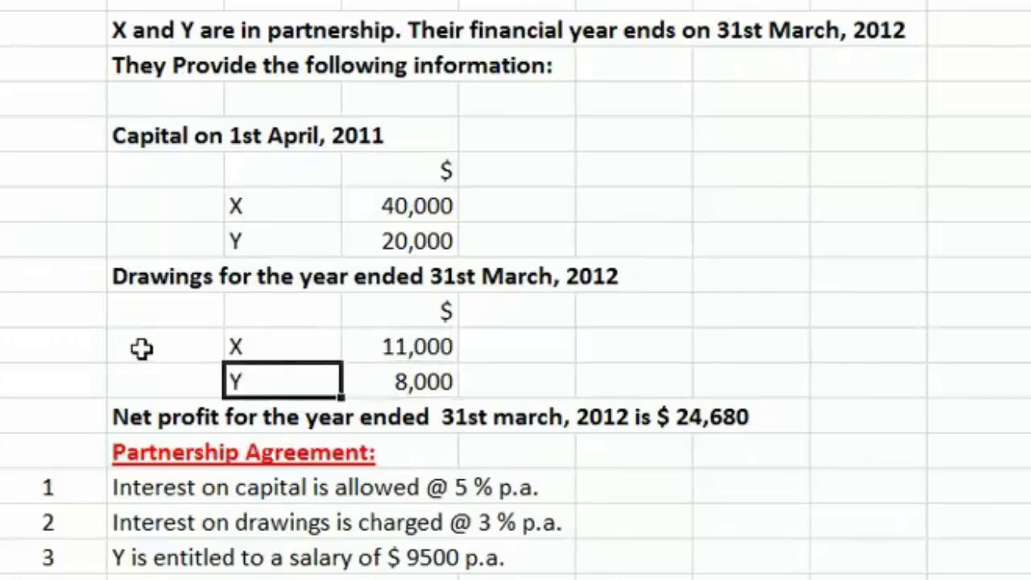
Review the year's net profit and the partnership agreement terms on interest, Y's salary and the profit sharing ratio.
{"action": "key", "text": "Down"}
{"action": "key", "text": "Left"}
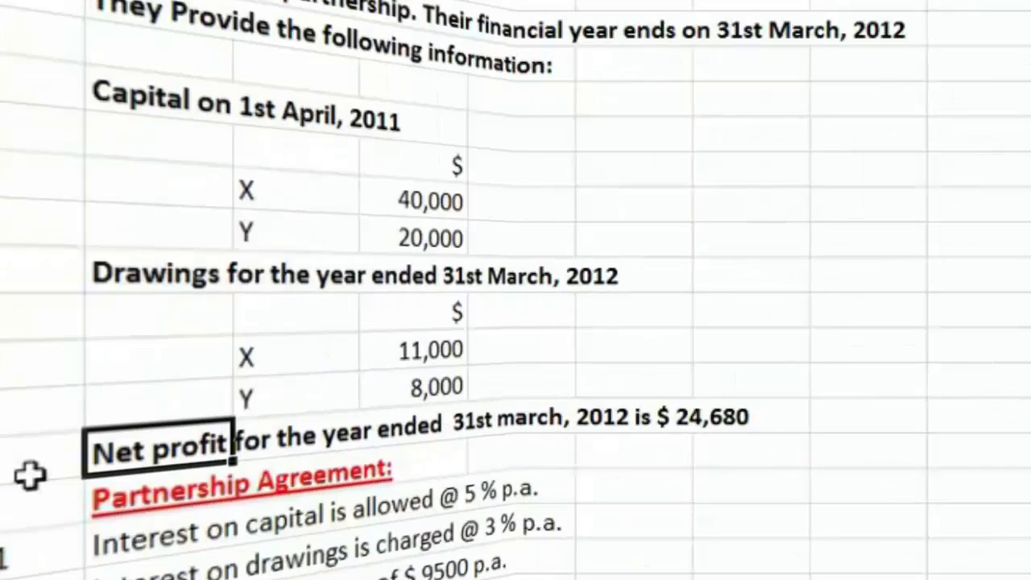
{"action": "key", "text": "Left"}
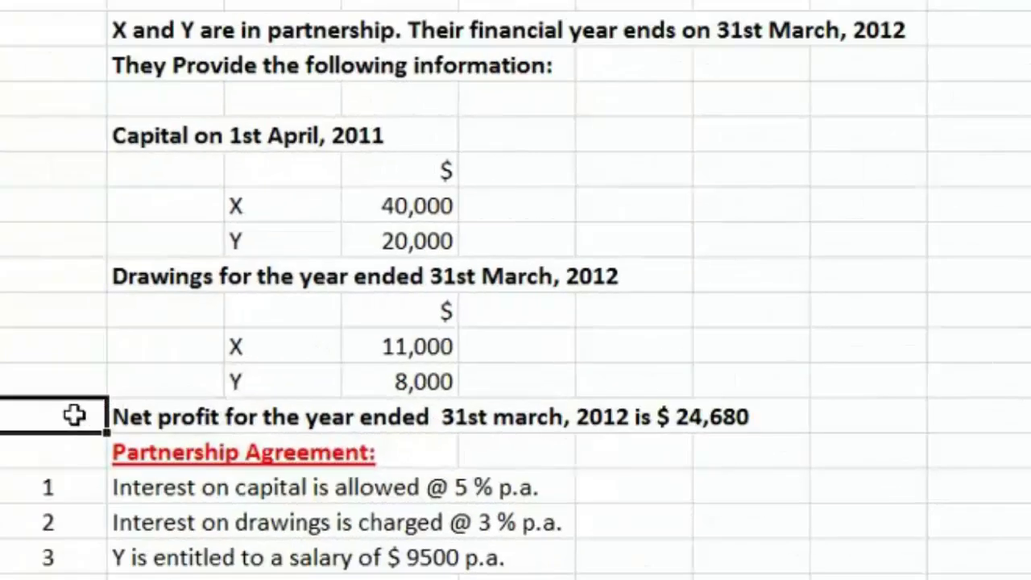
{"action": "left_click", "coordinate": [122, 407]}
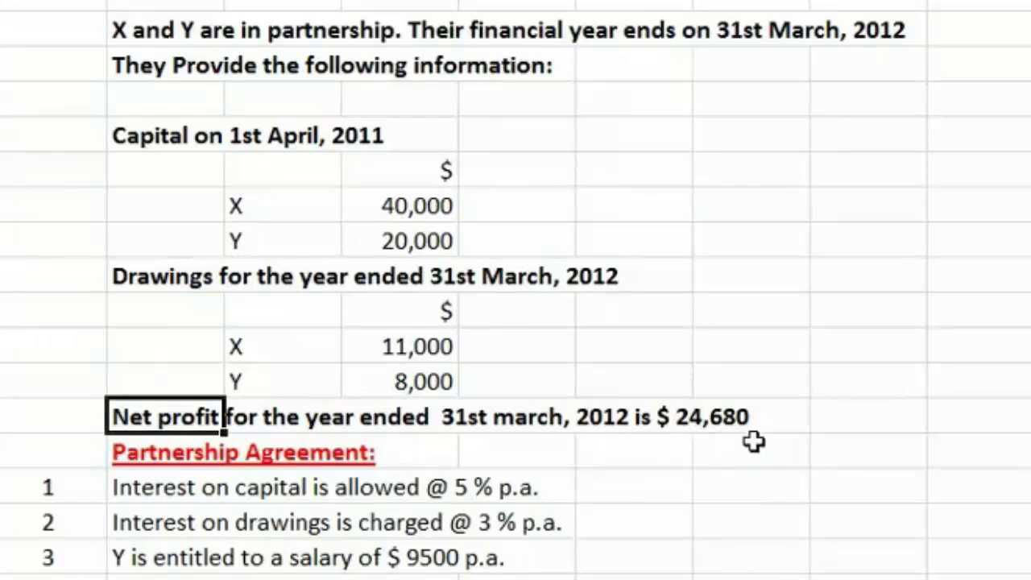
{"action": "left_click", "coordinate": [72, 522]}
{"action": "left_click", "coordinate": [21, 449]}
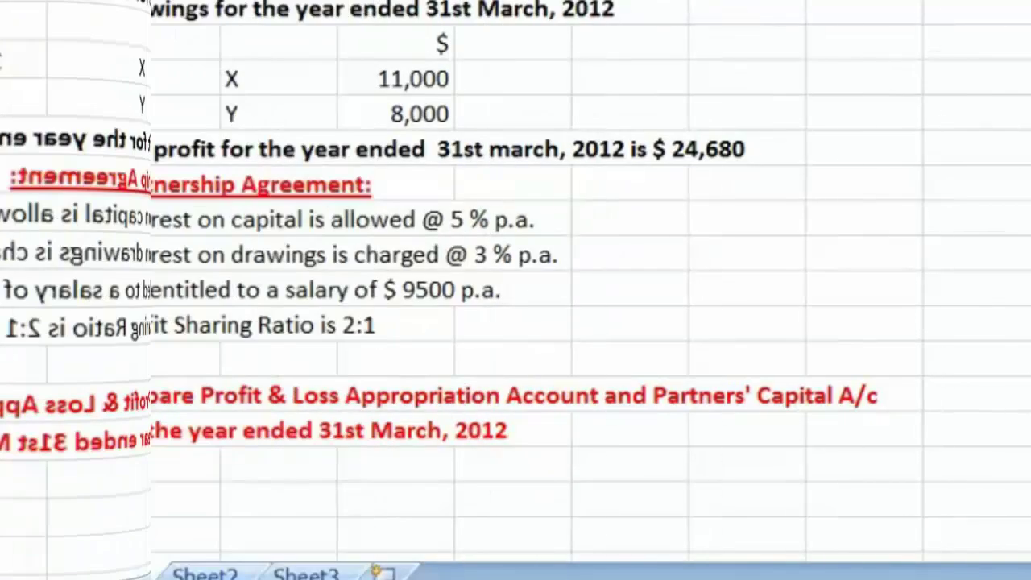
{"action": "left_click", "coordinate": [72, 258]}
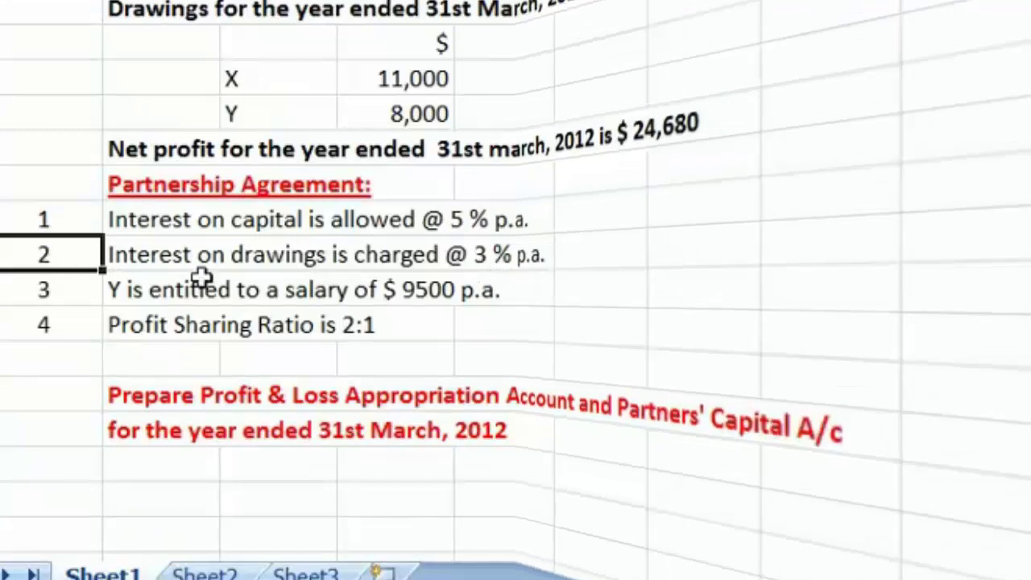
{"action": "left_click", "coordinate": [49, 298]}
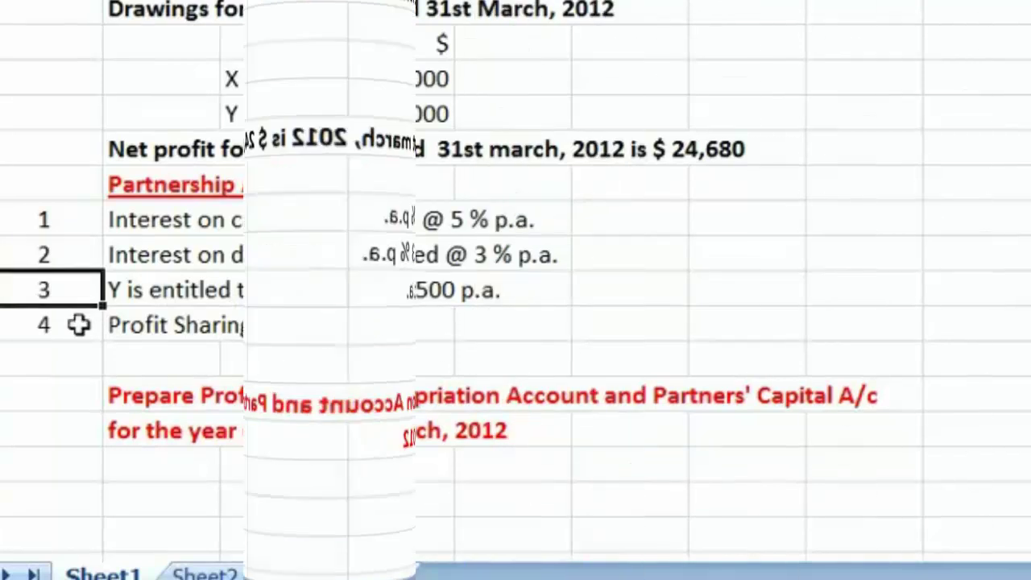
{"action": "left_click", "coordinate": [78, 324]}
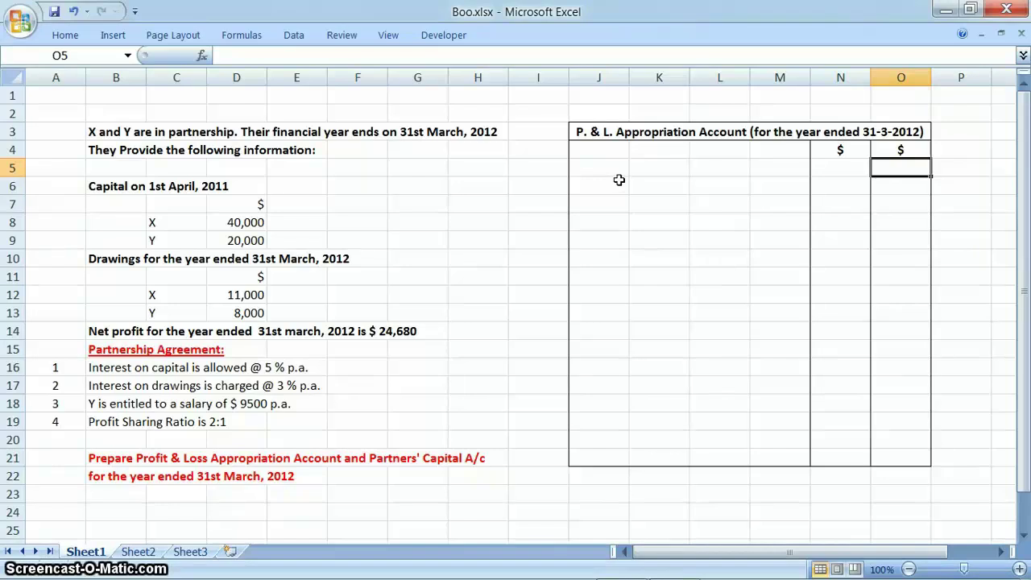
Enter "Net Profit" as the first line of the P. & L. Appropriation Account, with 24680 in the outer $ column.
{"action": "left_click", "coordinate": [617, 168]}
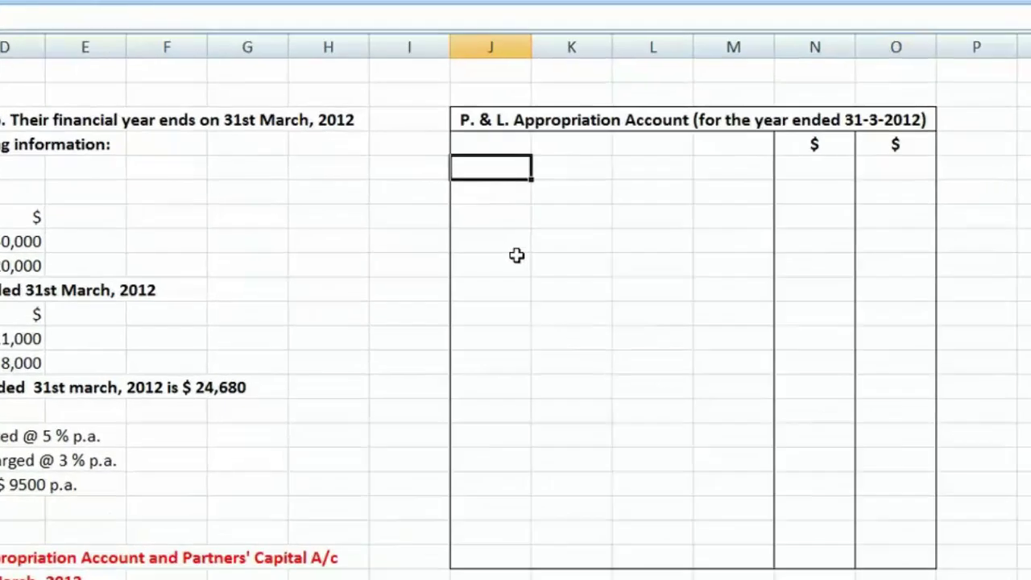
{"action": "type", "text": "N"}
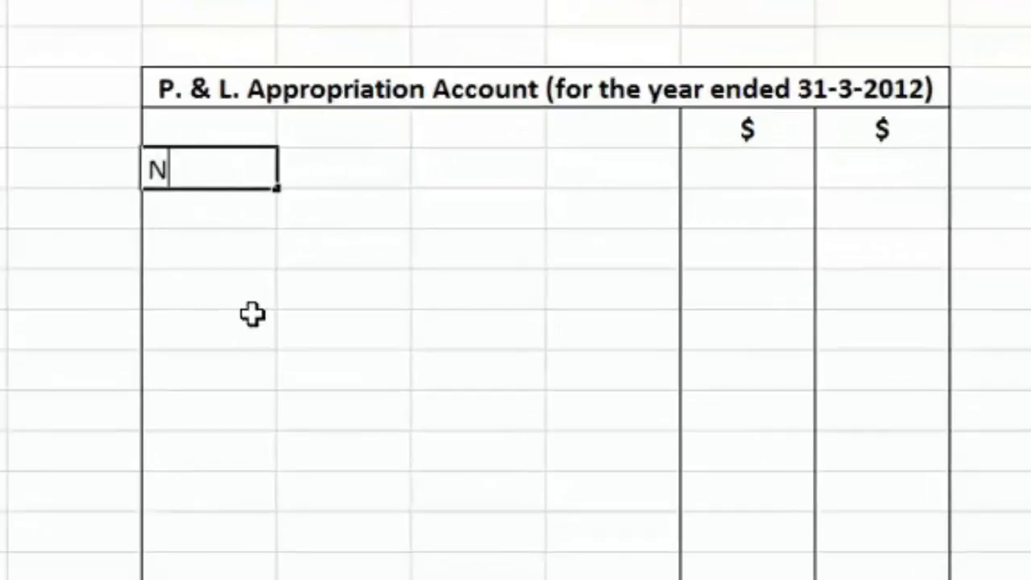
{"action": "type", "text": "et Profit"}
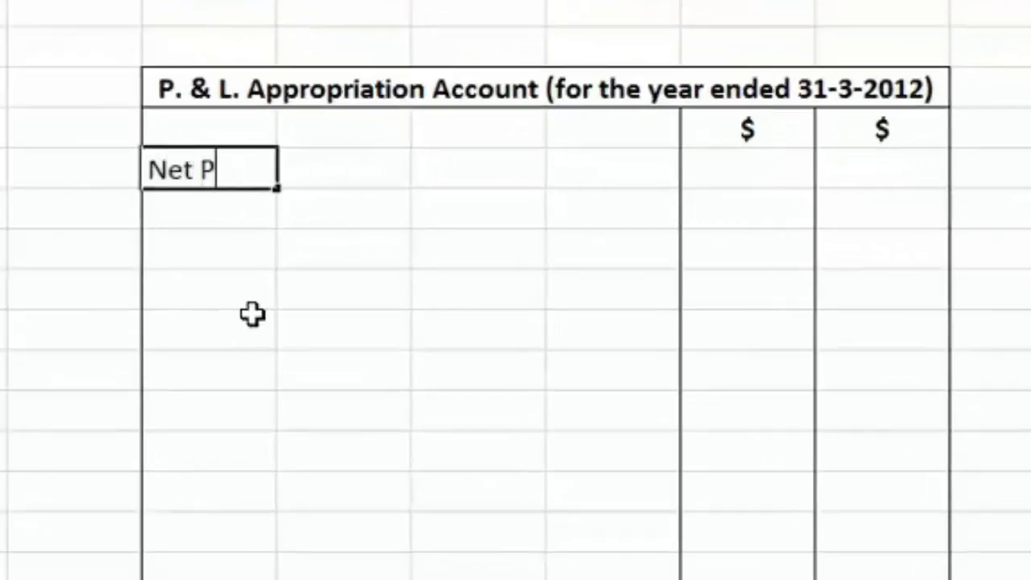
{"action": "key", "text": "Tab"}
{"action": "key", "text": "Tab"}
{"action": "key", "text": "Tab"}
{"action": "key", "text": "Tab"}
{"action": "key", "text": "Tab"}
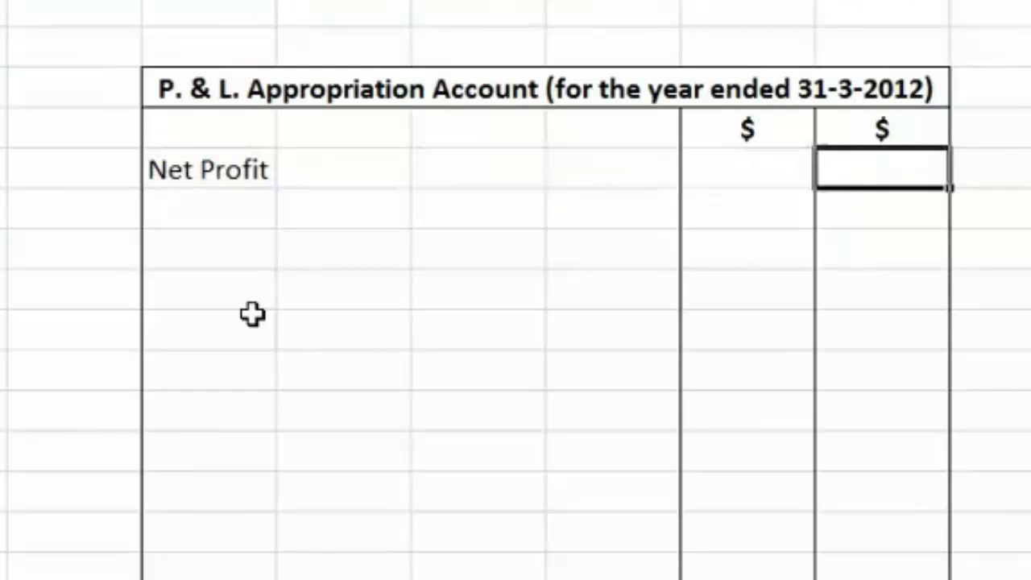
{"action": "type", "text": "24680"}
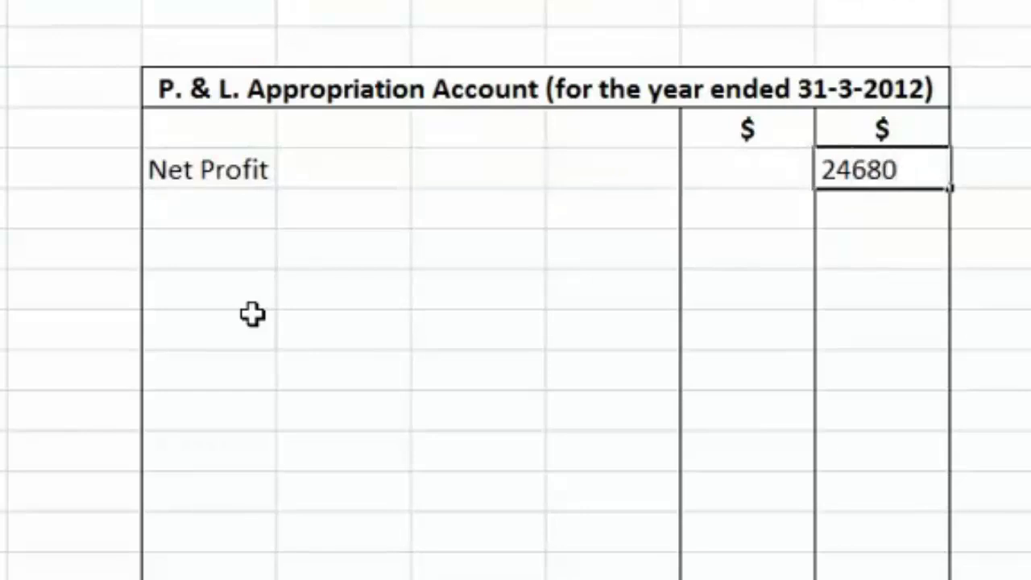
{"action": "key", "text": "Return"}
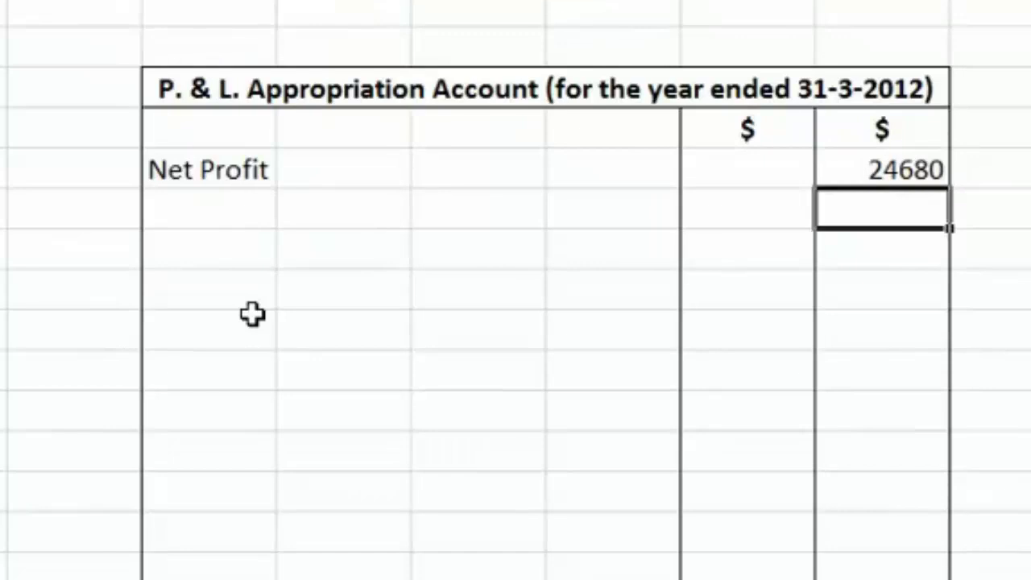
Add the line label "Add: Interest on drawings" directly below Net Profit in the appropriation account.
{"action": "key", "text": "Up"}
{"action": "key", "text": "Down"}
{"action": "key", "text": "Left"}
{"action": "key", "text": "Left"}
{"action": "key", "text": "Left"}
{"action": "key", "text": "Left"}
{"action": "key", "text": "Left"}
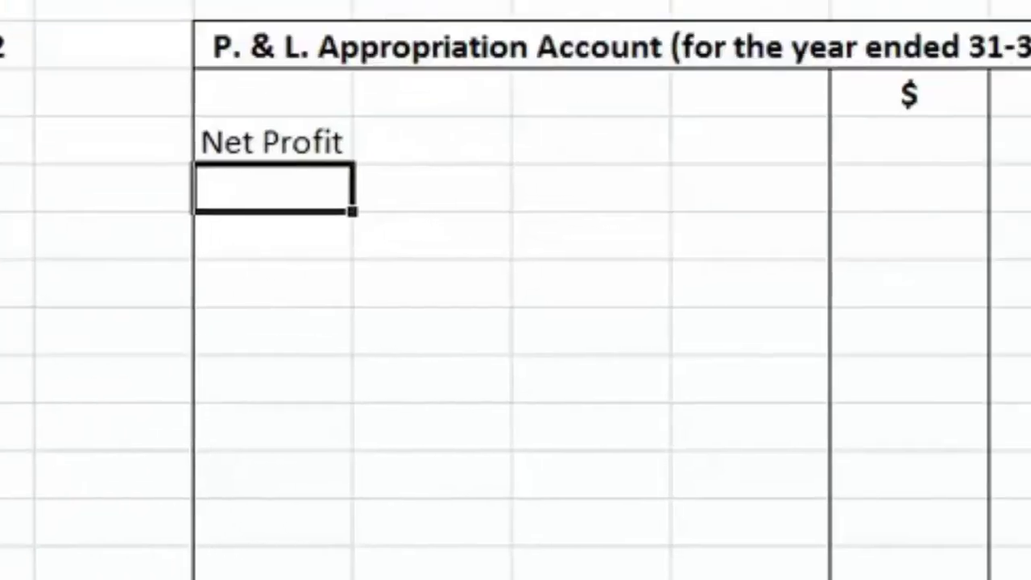
{"action": "type", "text": "Add"}
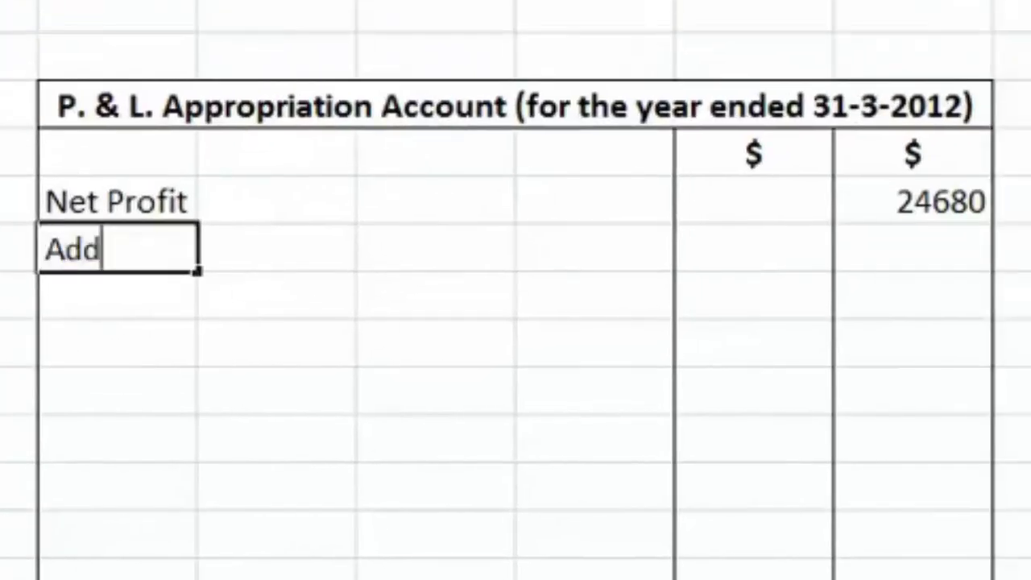
{"action": "type", "text": ": I"}
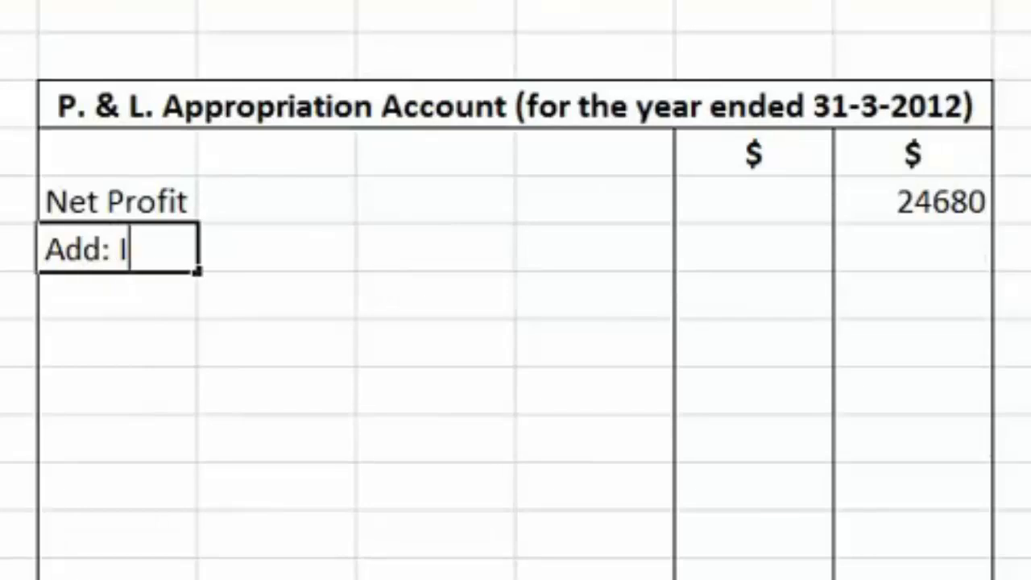
{"action": "type", "text": "nterest o"}
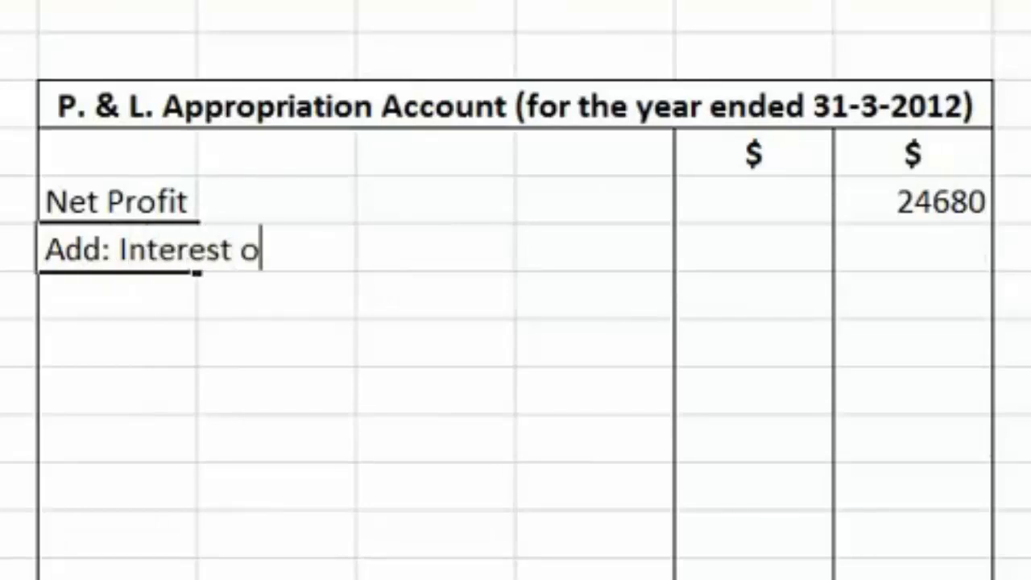
{"action": "type", "text": "n drawings"}
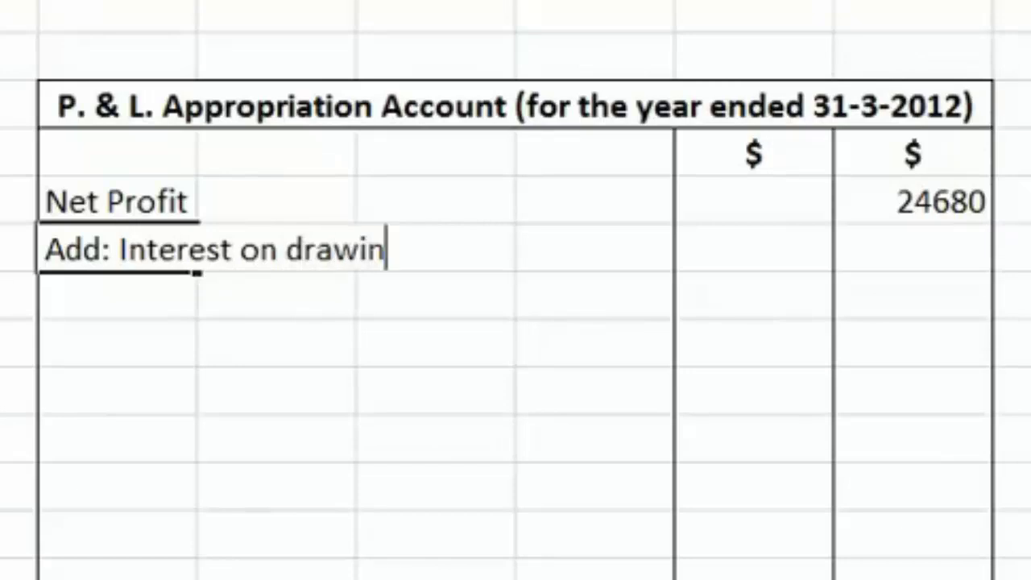
{"action": "left_click", "coordinate": [595, 295]}
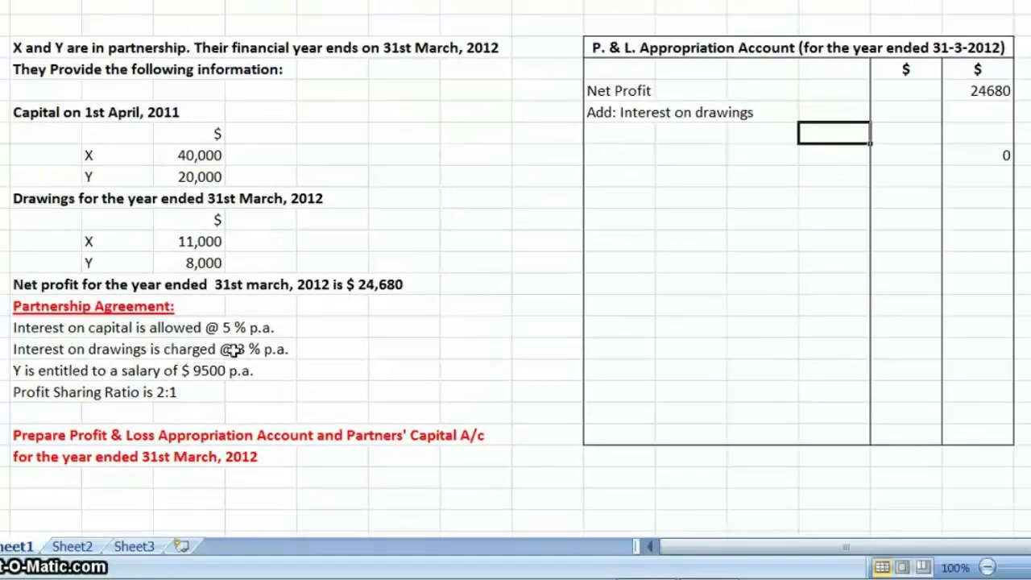
Check the interest rate on drawings and enter partner X with 330 in the inner $ column below the interest on drawings line.
{"action": "left_click", "coordinate": [234, 349]}
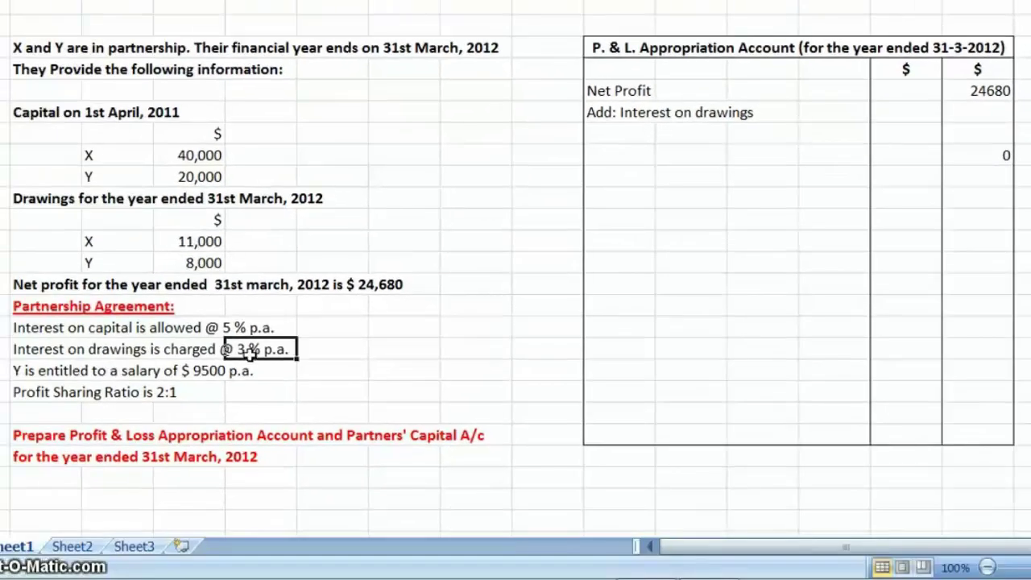
{"action": "left_click", "coordinate": [834, 139]}
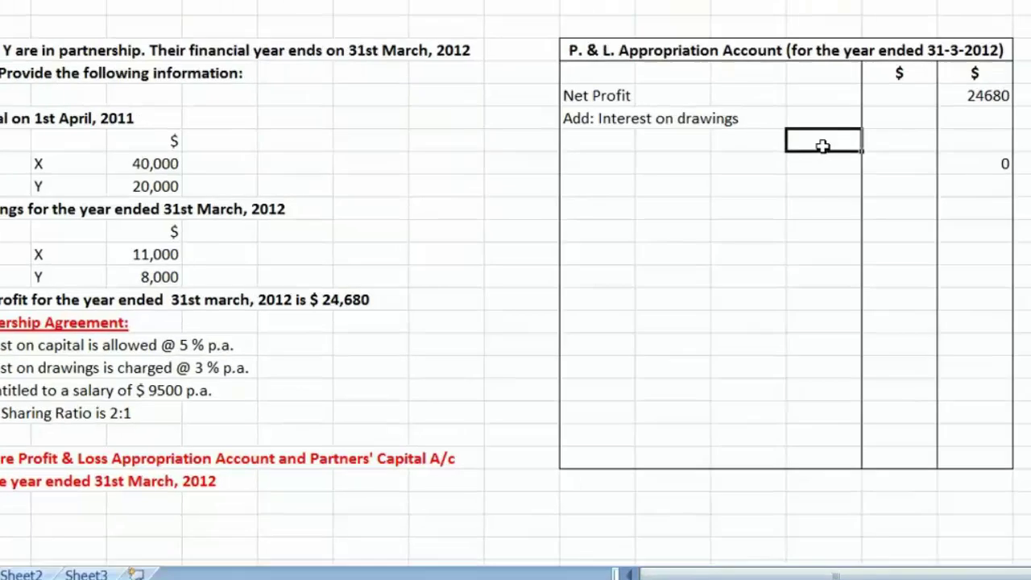
{"action": "type", "text": "X"}
{"action": "key", "text": "Tab"}
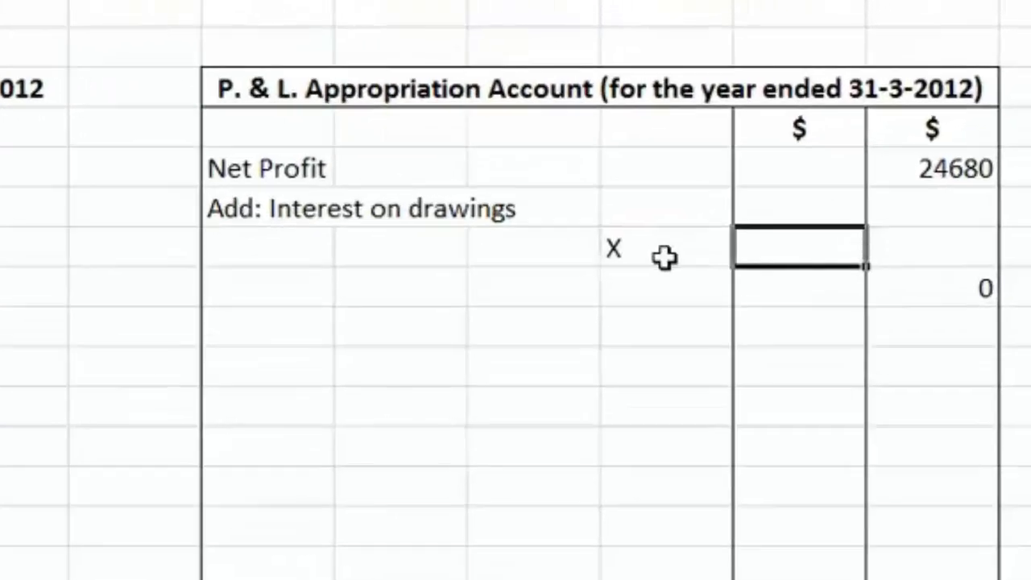
{"action": "type", "text": "330"}
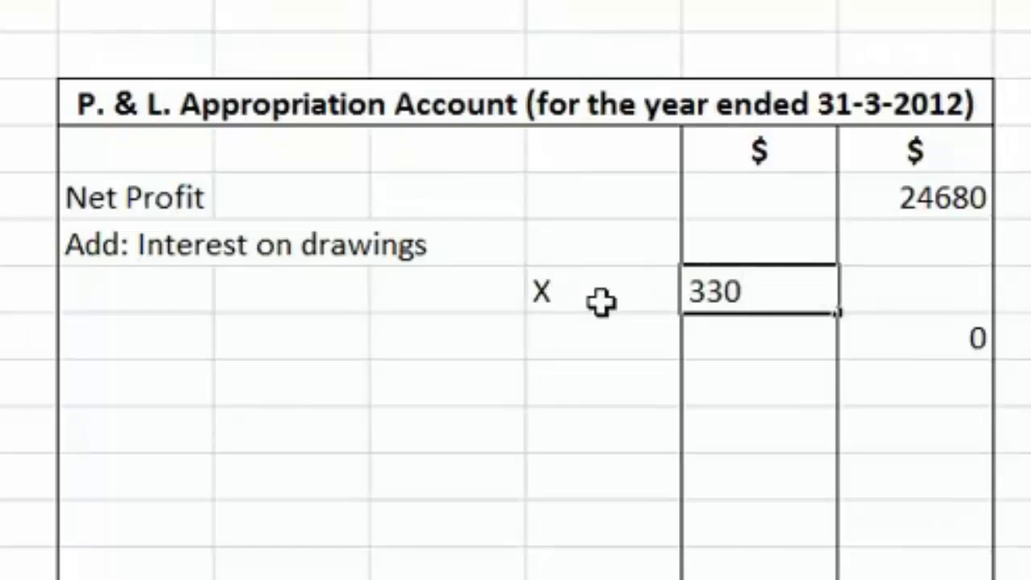
{"action": "key", "text": "Return"}
Enter partner Y's interest on drawings as 240 in the inner $ column, in the row below X.
{"action": "key", "text": "Left"}
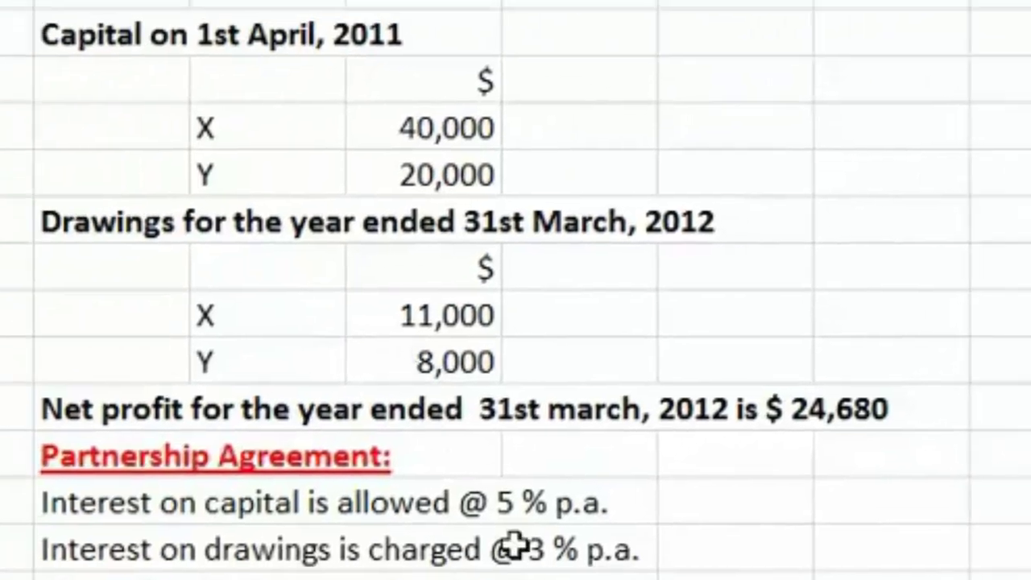
{"action": "type", "text": "240"}
{"action": "key", "text": "Return"}
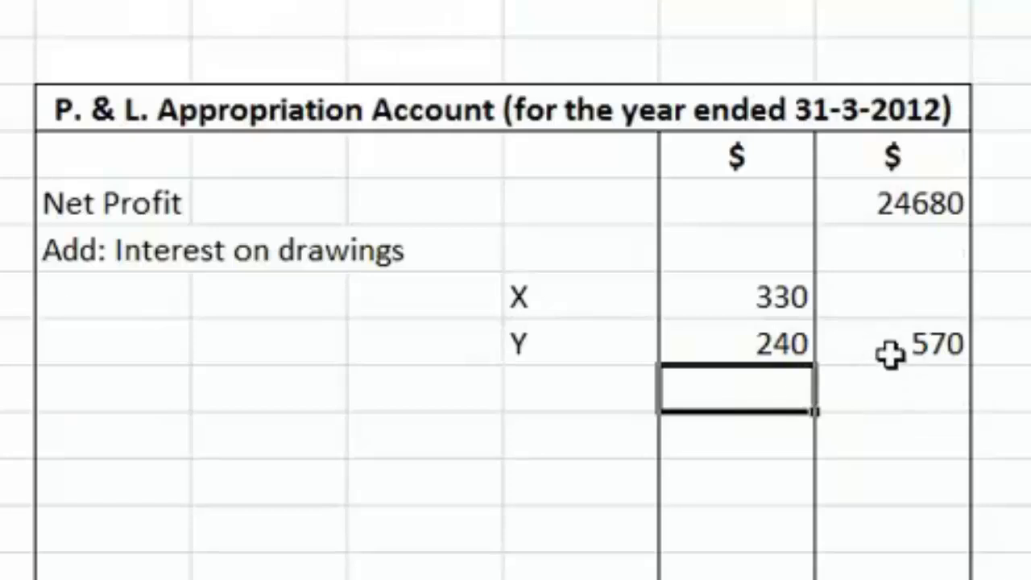
{"action": "left_click", "coordinate": [890, 397]}
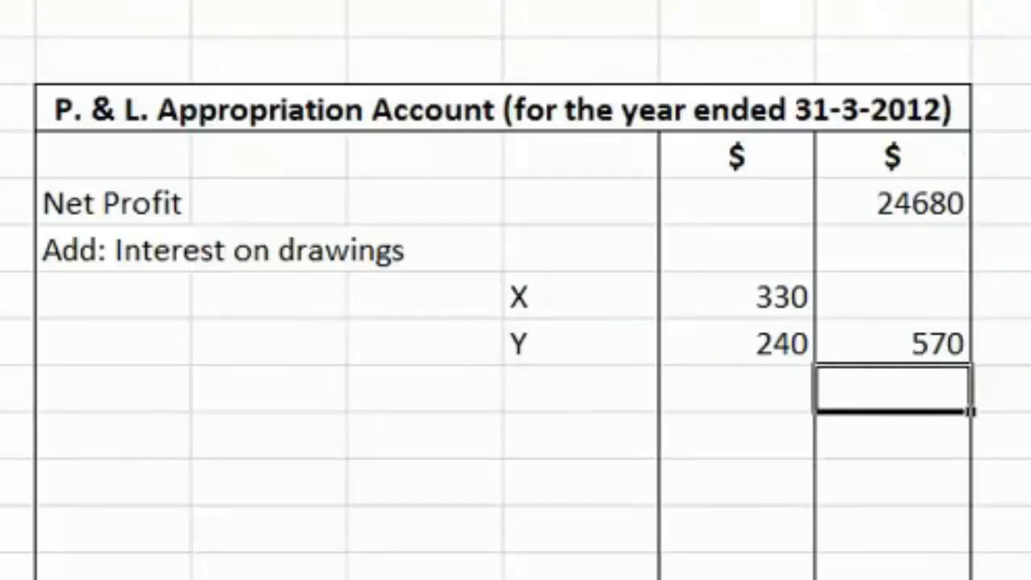
Total the outer $ column from Net Profit through the 570 interest on drawings, placing the SUM of O5:O8 in cell O9.
{"action": "key", "text": "alt+h"}
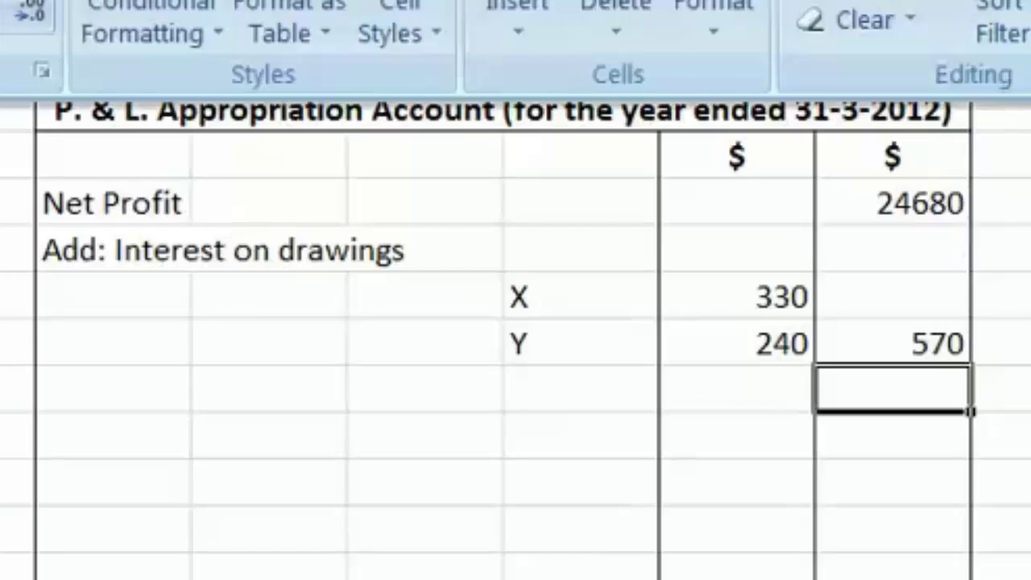
{"action": "key", "text": "u"}
{"action": "key", "text": "s"}
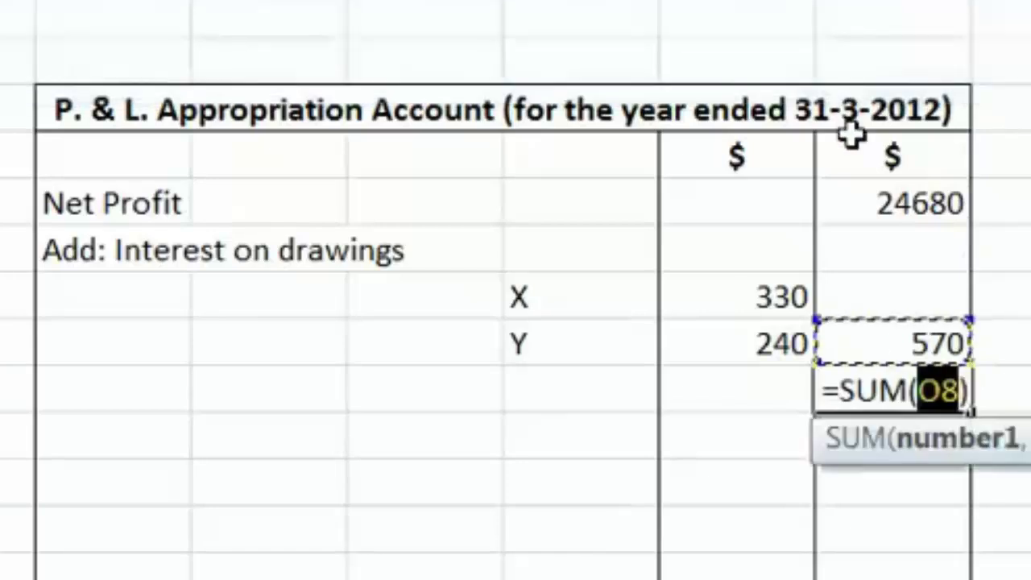
{"action": "left_click", "coordinate": [859, 192]}
{"action": "key", "text": "shift+Down"}
{"action": "key", "text": "shift+Down"}
{"action": "key", "text": "shift+Down"}
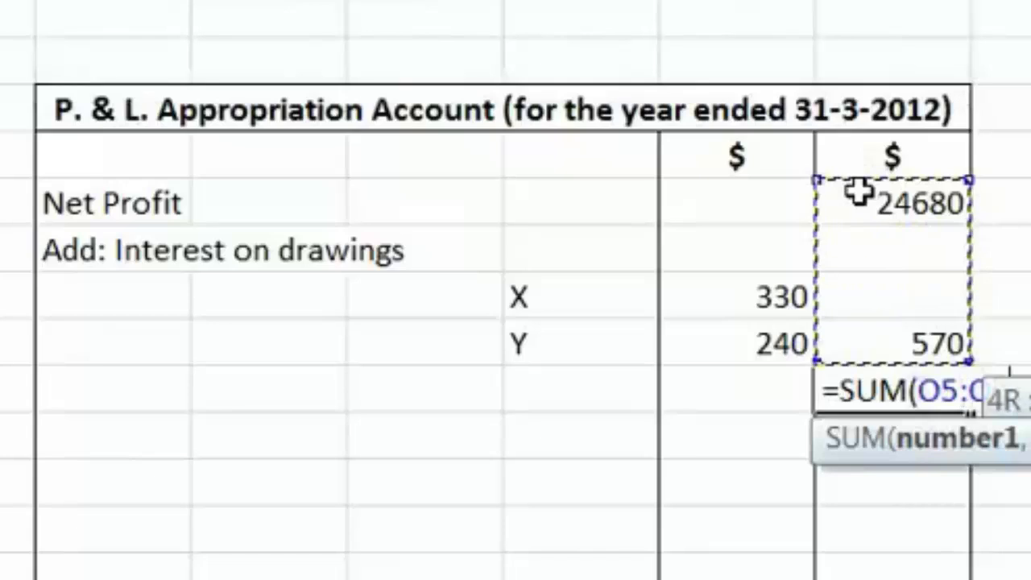
{"action": "key", "text": "Return"}
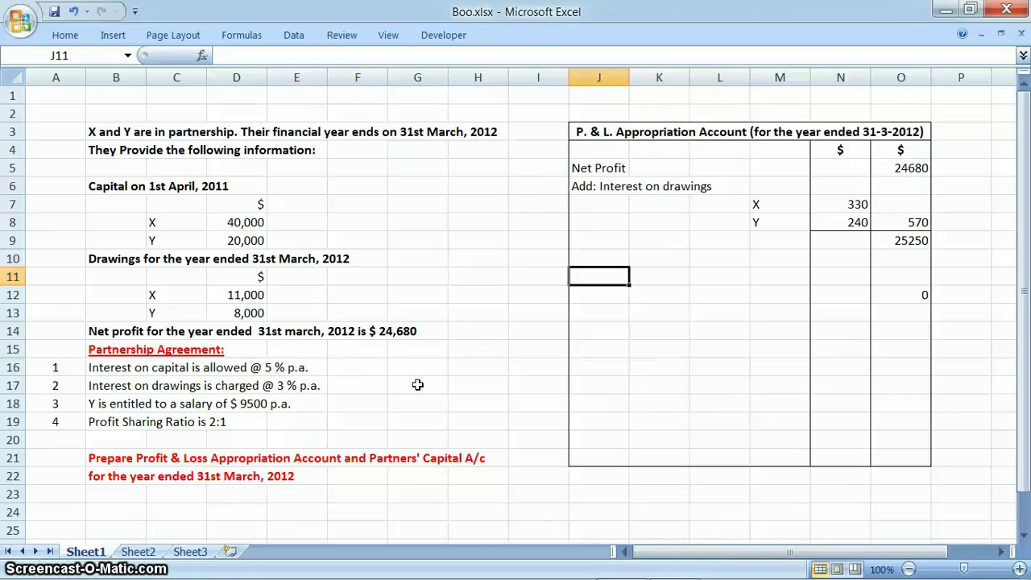
Enter the line label "Less: Interest on capital" in cell J11 of the appropriation account.
{"action": "type", "text": "LEss"}
{"action": "key", "text": "BackSpace"}
{"action": "key", "text": "BackSpace"}
{"action": "key", "text": "BackSpace"}
{"action": "type", "text": "es"}
{"action": "type", "text": "s: In"}
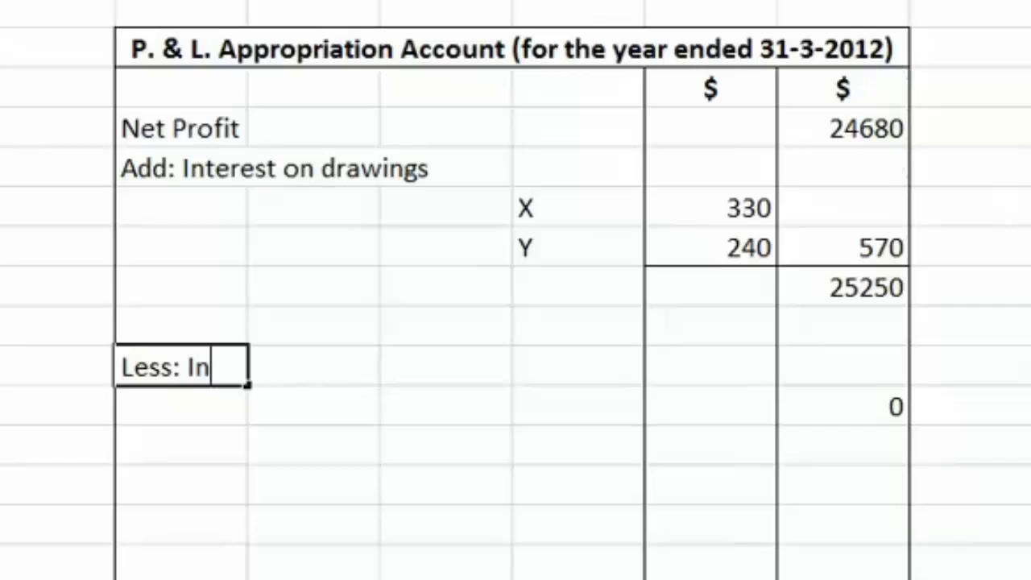
{"action": "type", "text": "tere"}
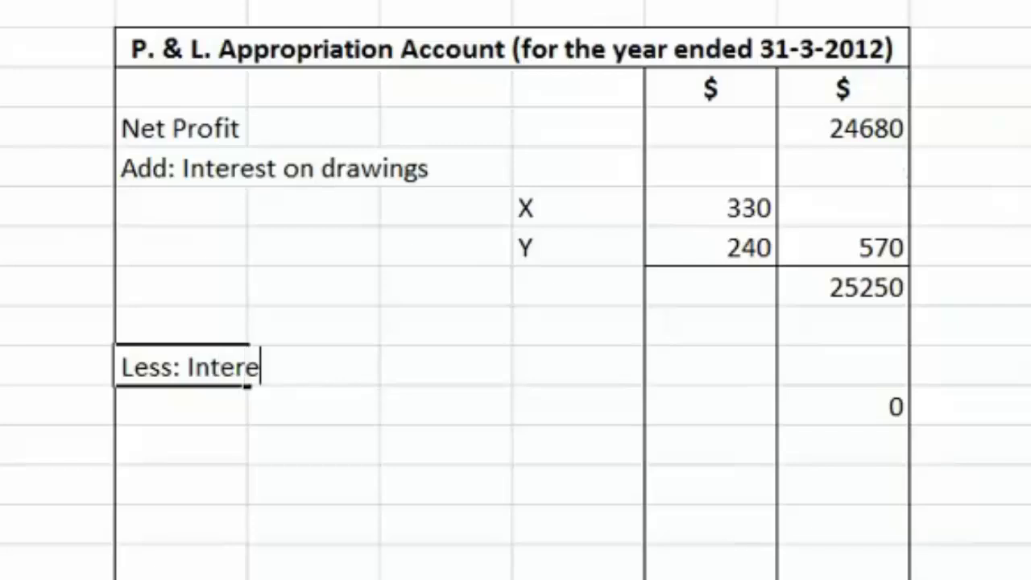
{"action": "type", "text": "st on"}
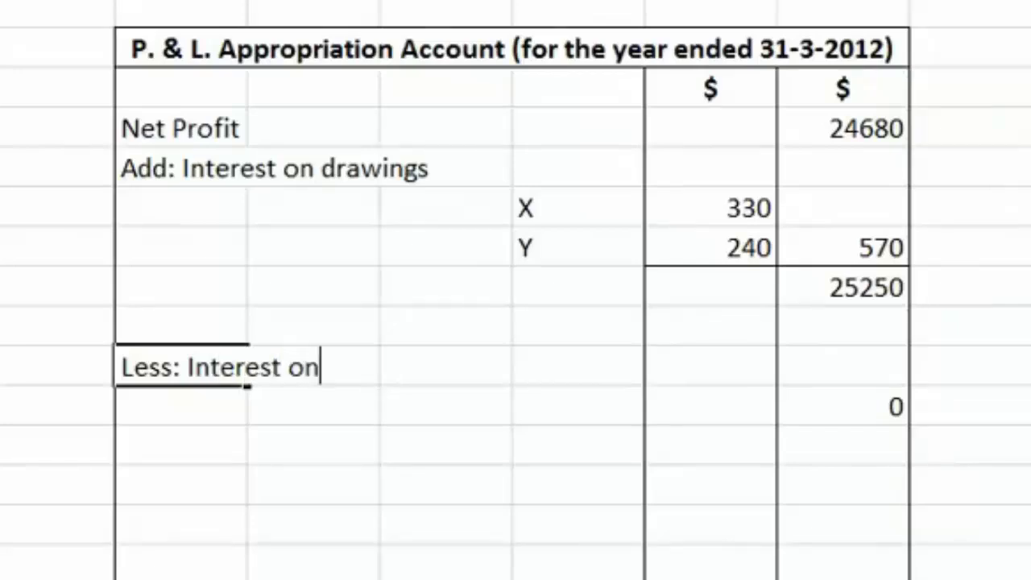
{"action": "type", "text": " capital"}
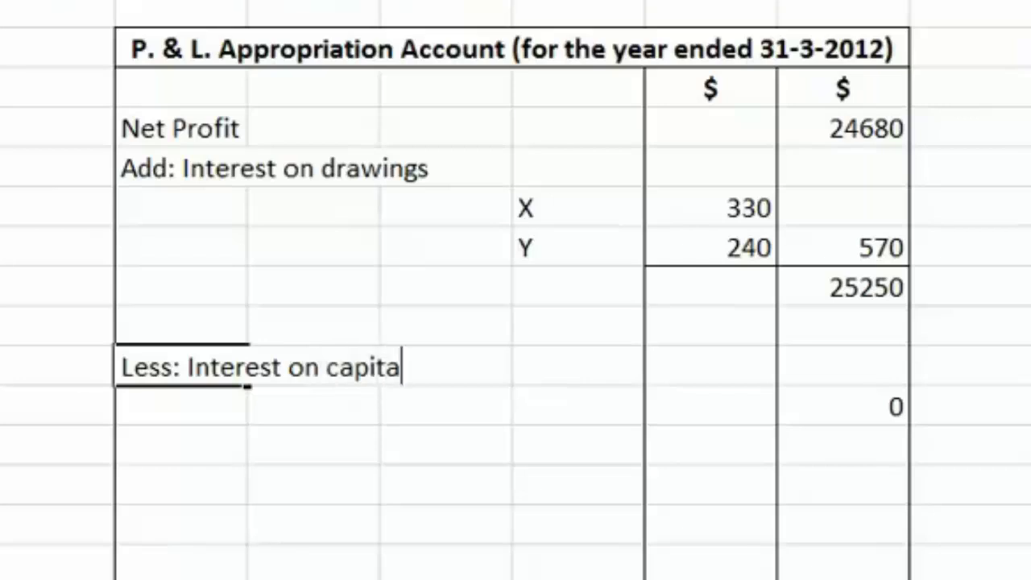
{"action": "left_click", "coordinate": [579, 366]}
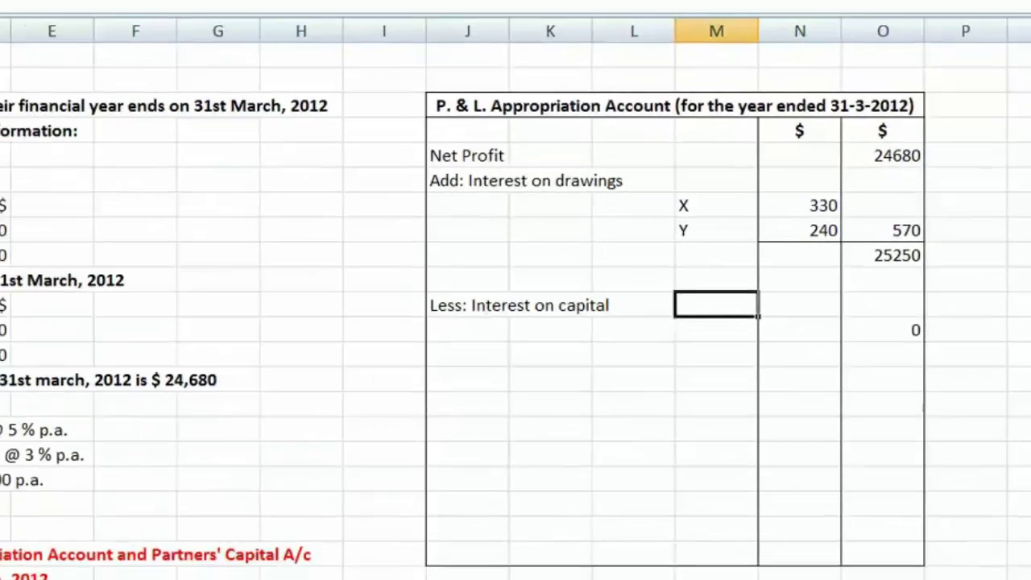
Check X's opening capital and the interest rate on capital, and enter partner X with 2000 in the inner $ column on the interest on capital line.
{"action": "left_click", "coordinate": [113, 223]}
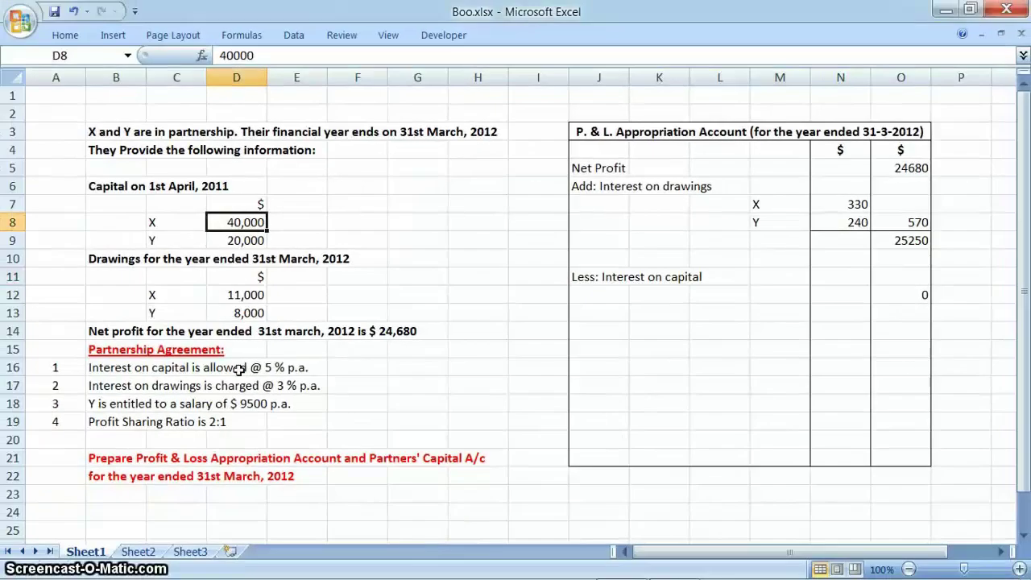
{"action": "left_click", "coordinate": [252, 370]}
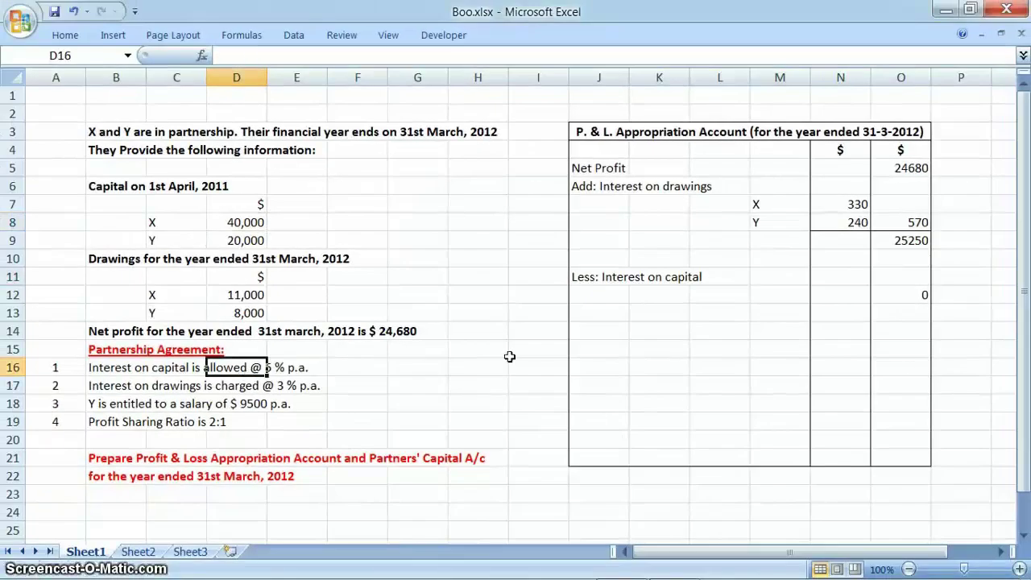
{"action": "left_click", "coordinate": [798, 277]}
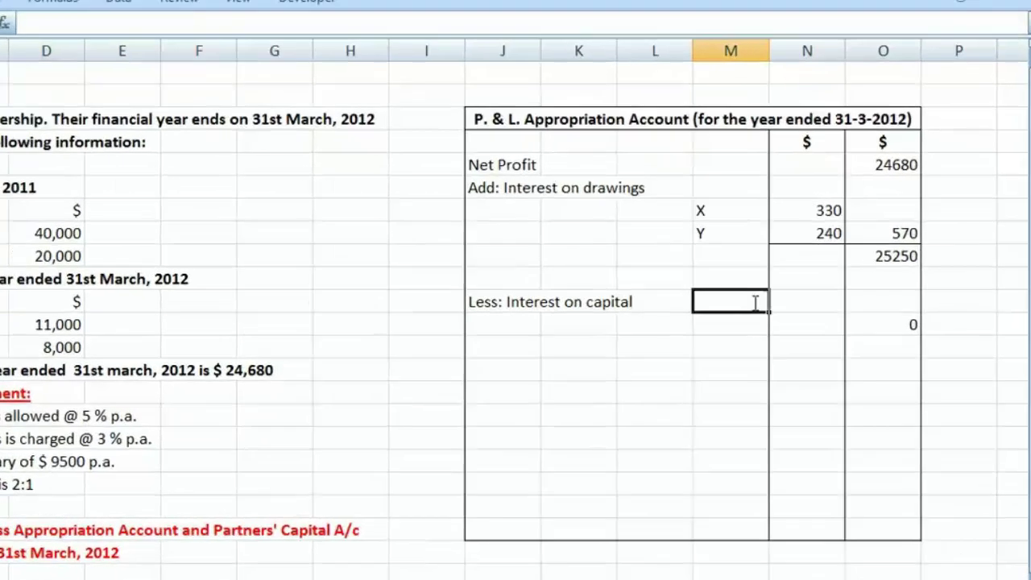
{"action": "type", "text": "X"}
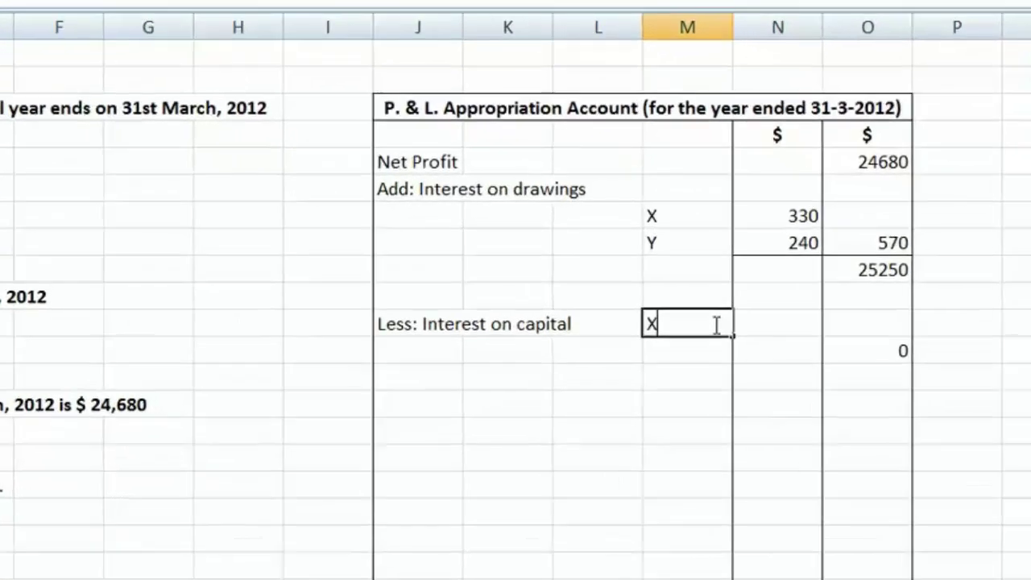
{"action": "key", "text": "Tab"}
{"action": "type", "text": "2000"}
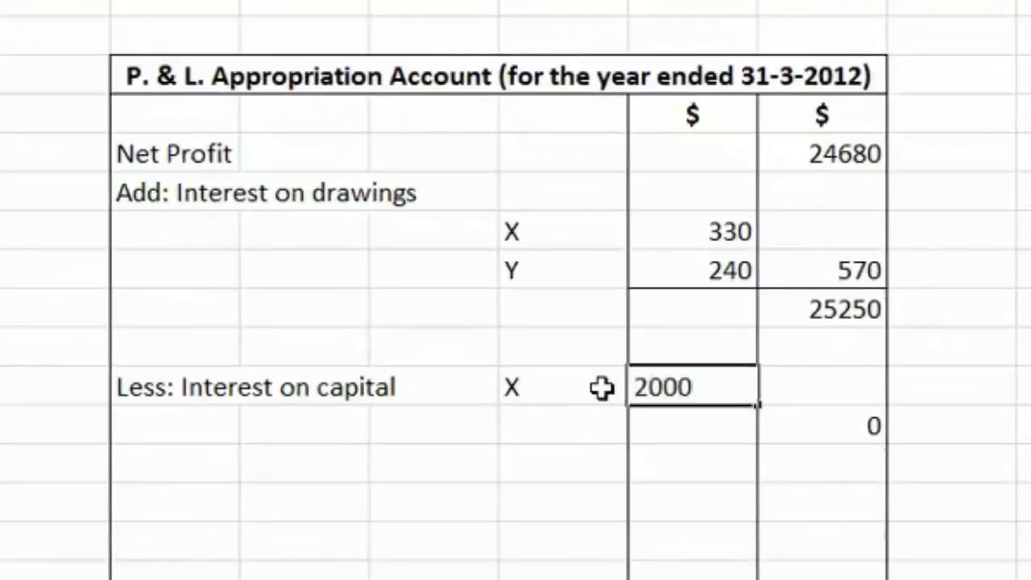
{"action": "key", "text": "Return"}
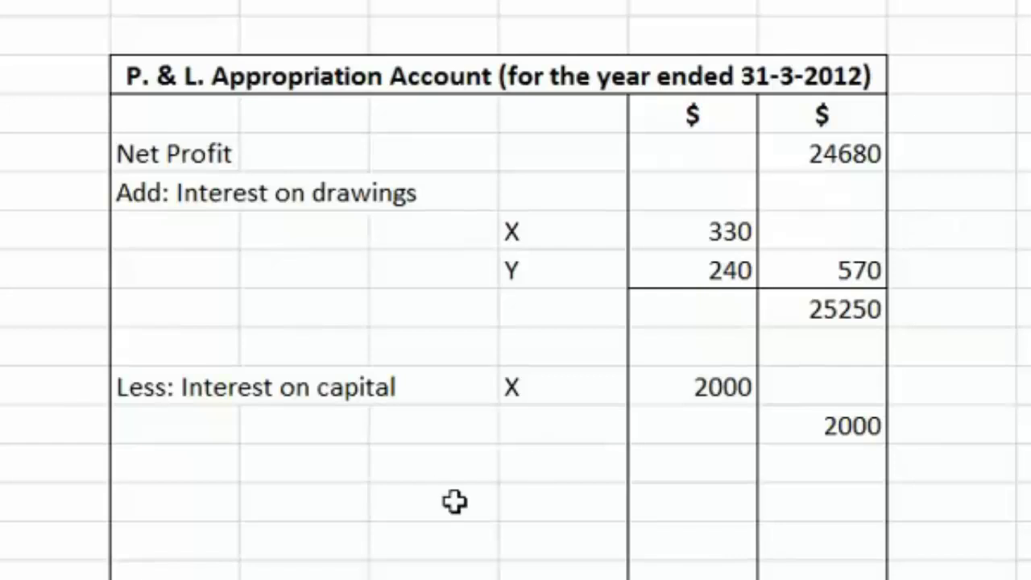
Enter partner Y's interest on capital as 1000 in the inner $ column, in the row below X.
{"action": "left_click", "coordinate": [546, 435]}
{"action": "type", "text": "Y"}
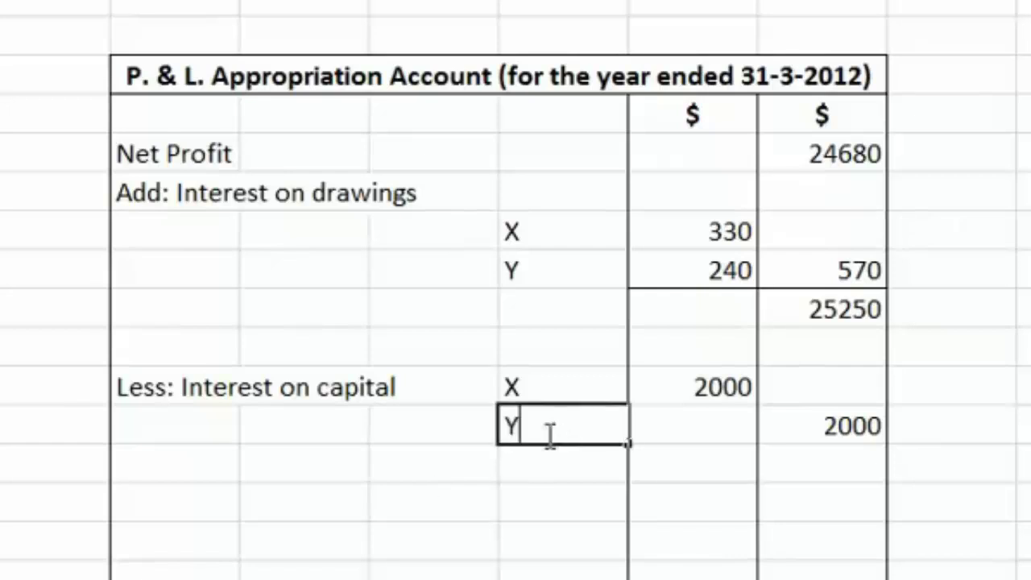
{"action": "key", "text": "Tab"}
{"action": "type", "text": "1000"}
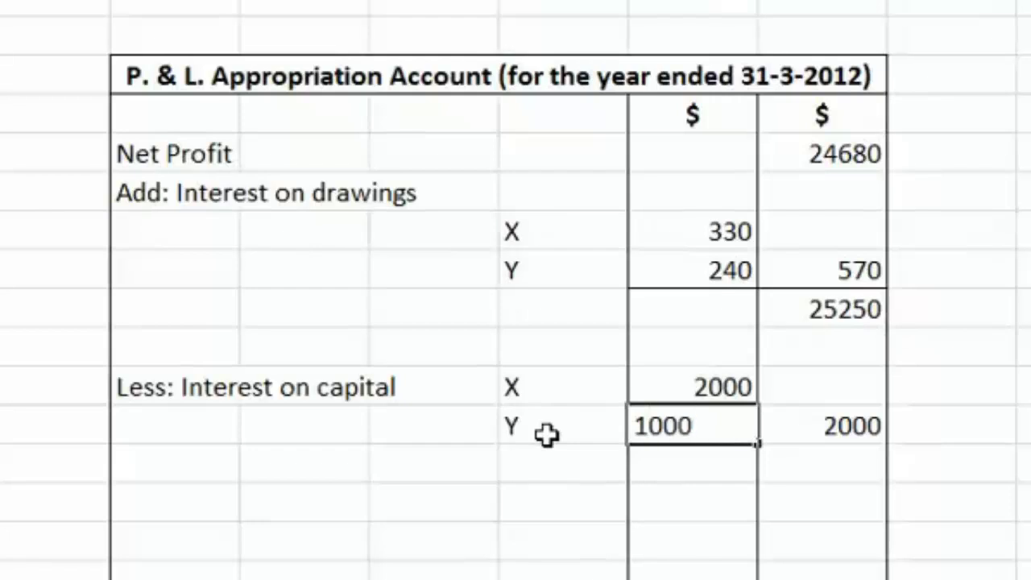
{"action": "key", "text": "Return"}
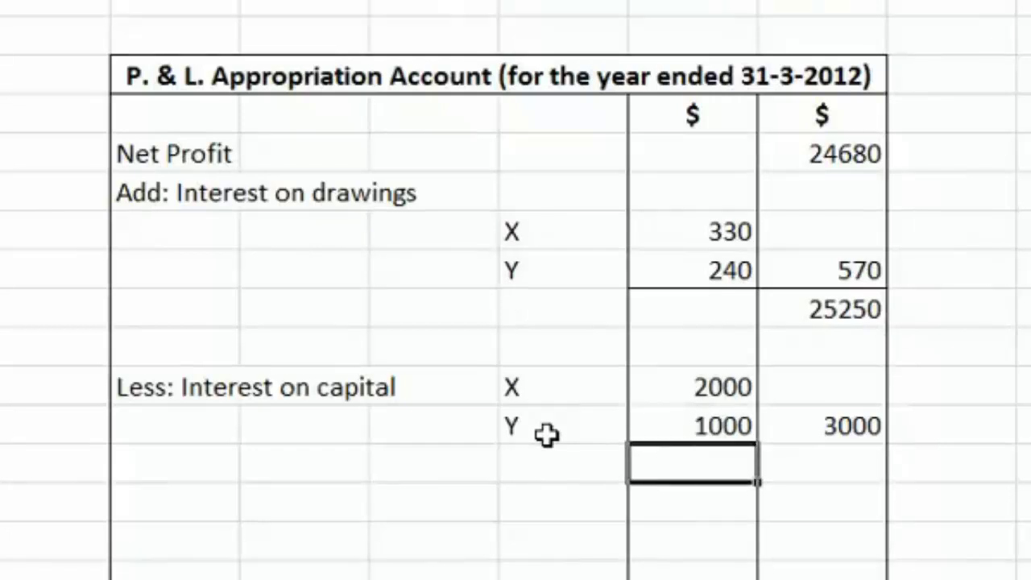
Subtract the total interest on capital from the 25250 subtotal with a formula in the outer $ column, cell O13.
{"action": "key", "text": "Right"}
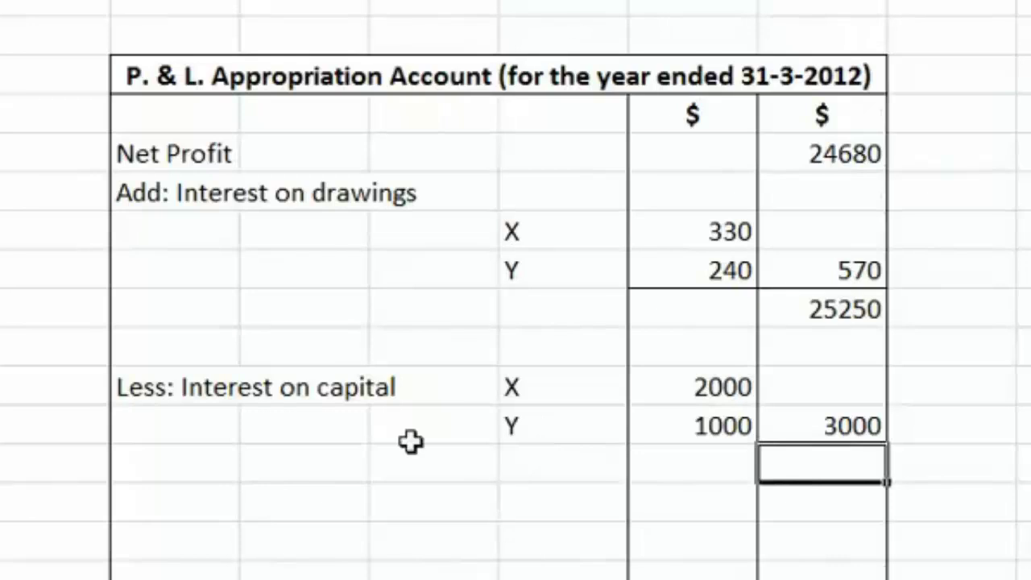
{"action": "left_click", "coordinate": [815, 433]}
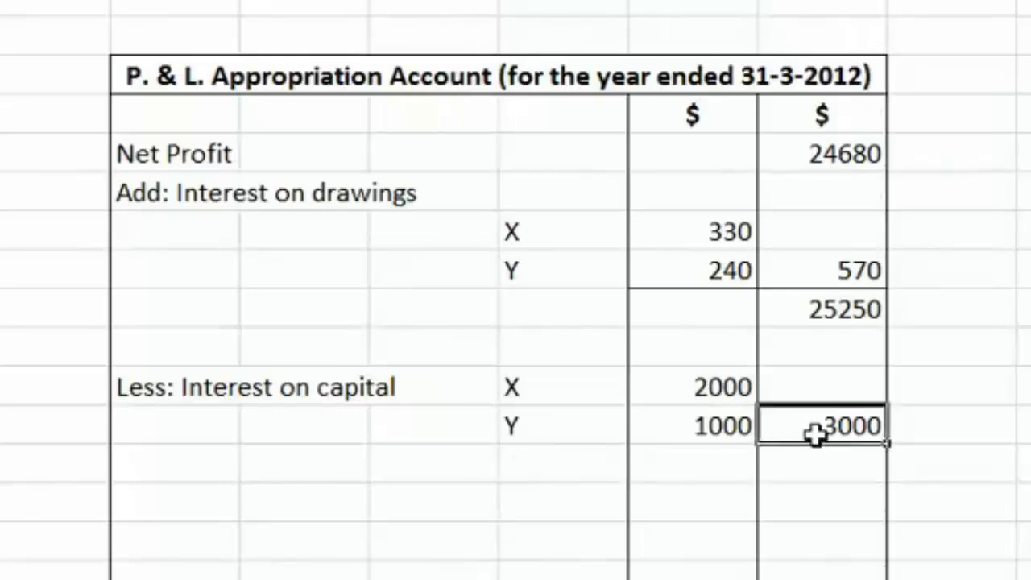
{"action": "key", "text": "Down"}
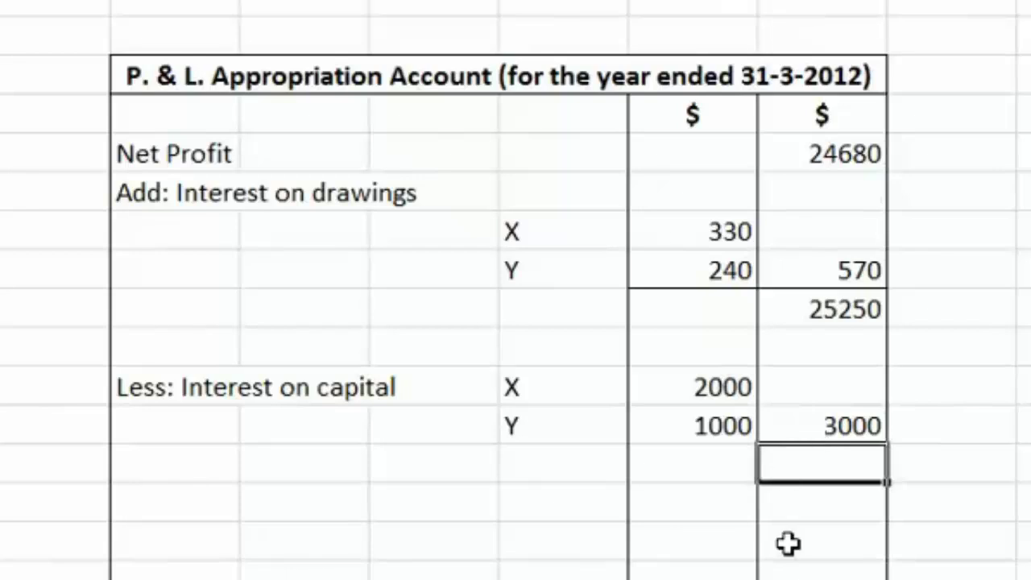
{"action": "type", "text": "="}
{"action": "key", "text": "Up"}
{"action": "key", "text": "Up"}
{"action": "key", "text": "Up"}
{"action": "key", "text": "Up"}
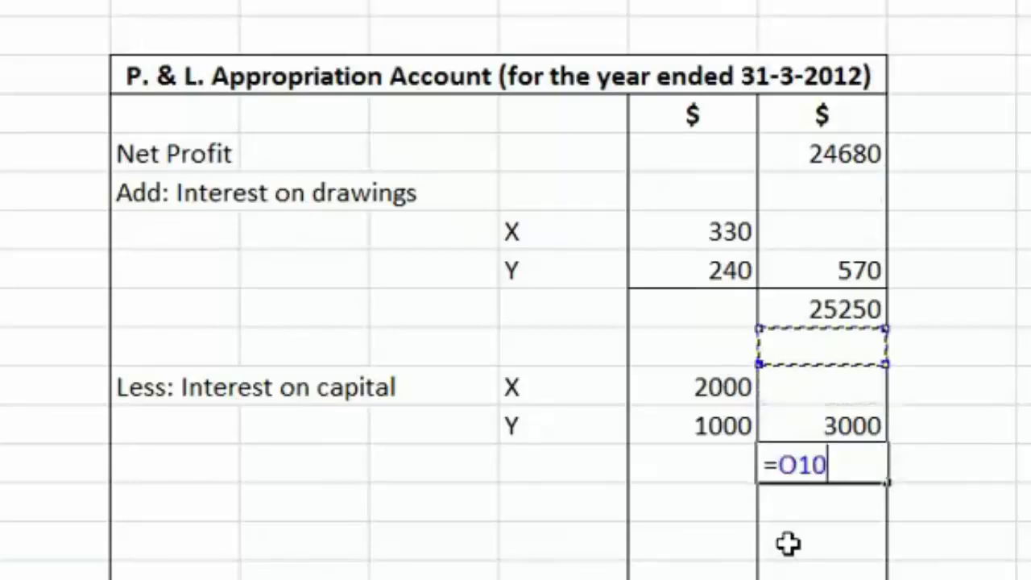
{"action": "type", "text": "-"}
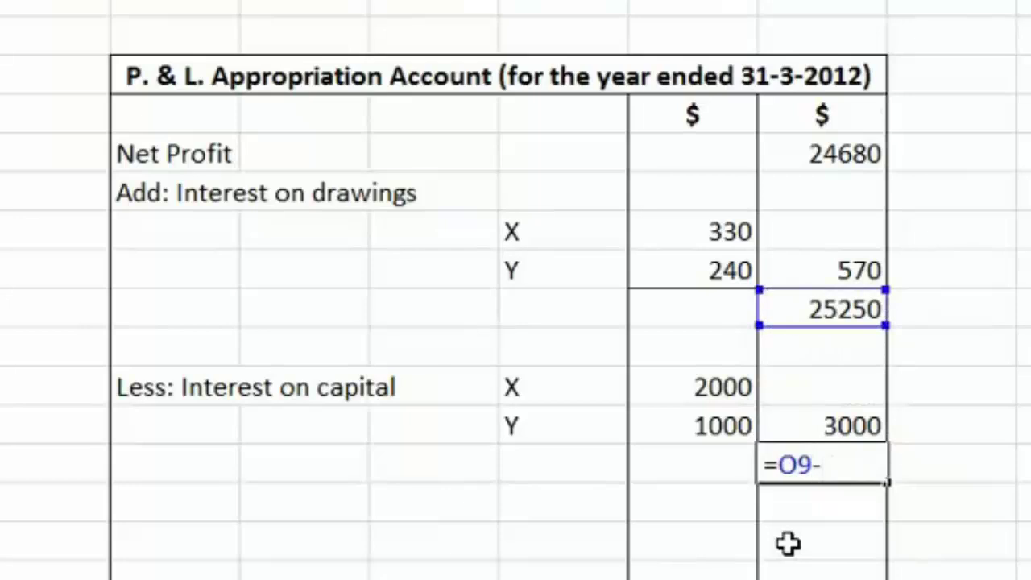
{"action": "key", "text": "Up"}
{"action": "key", "text": "Return"}
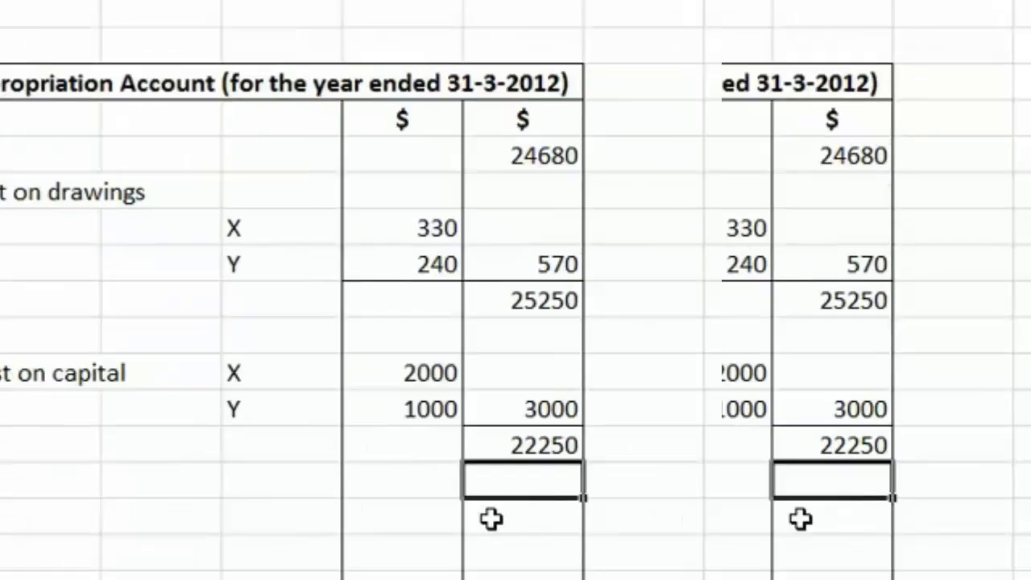
Enter the line label "Less: Salary to Y" in cell J14, below the interest on capital section.
{"action": "left_click", "coordinate": [175, 503]}
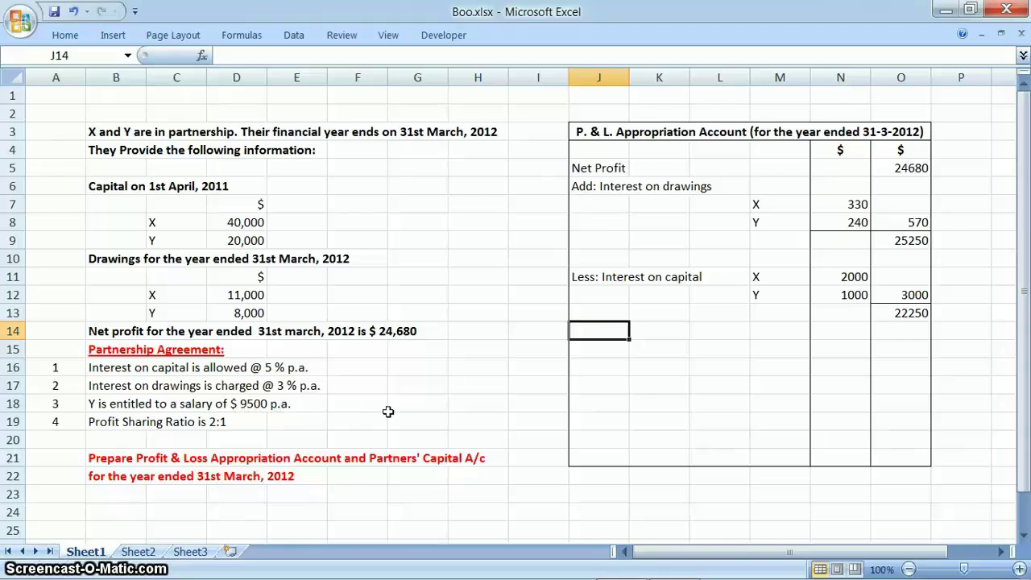
{"action": "type", "text": "Less"}
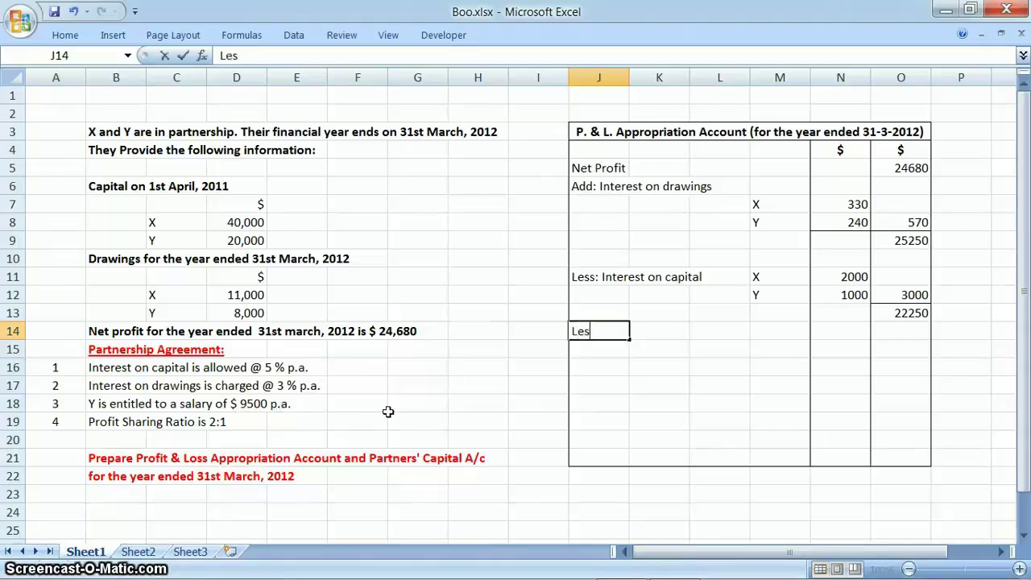
{"action": "type", "text": ":"}
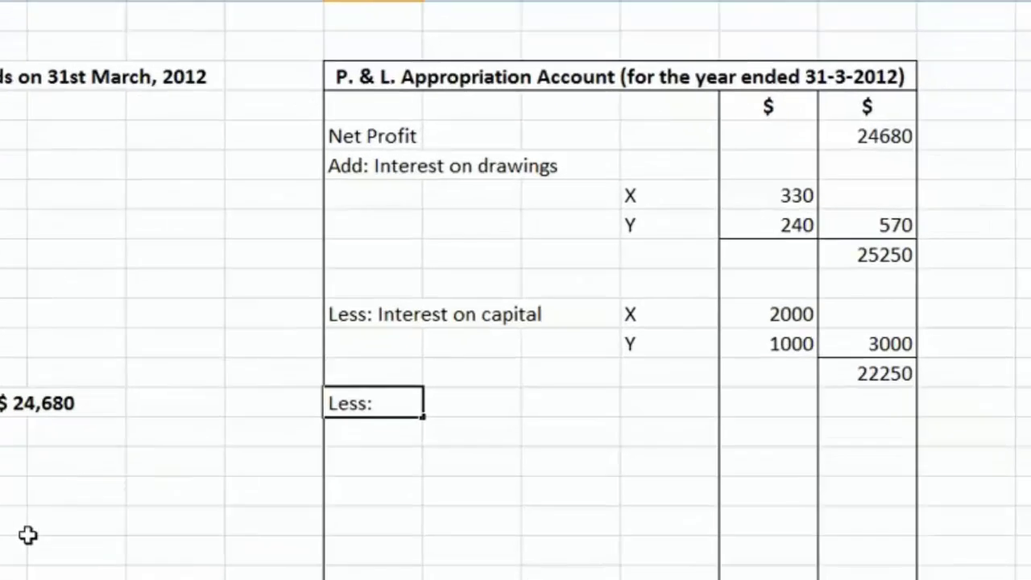
{"action": "type", "text": " S"}
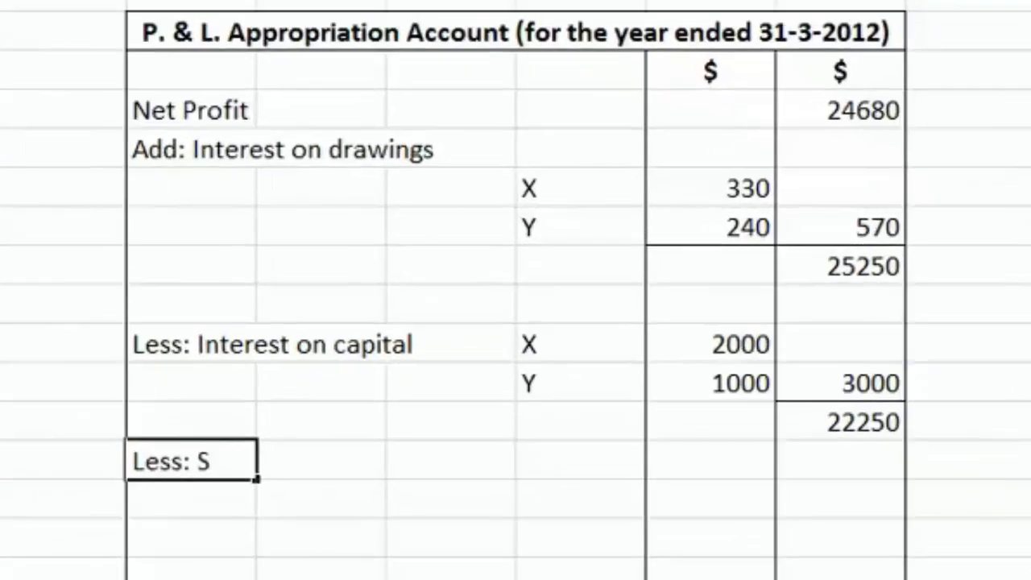
{"action": "type", "text": "ala"}
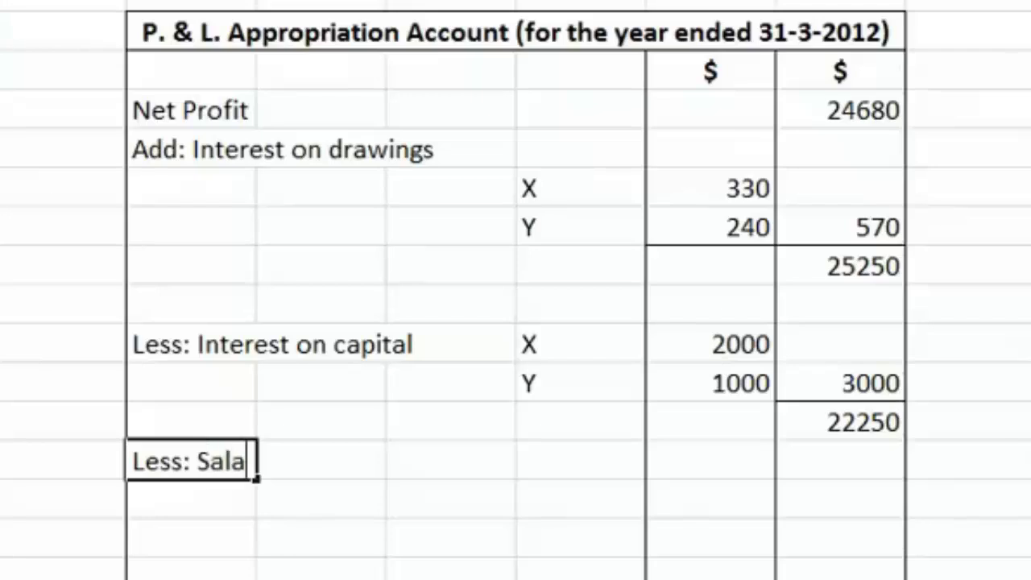
{"action": "type", "text": "ry to "}
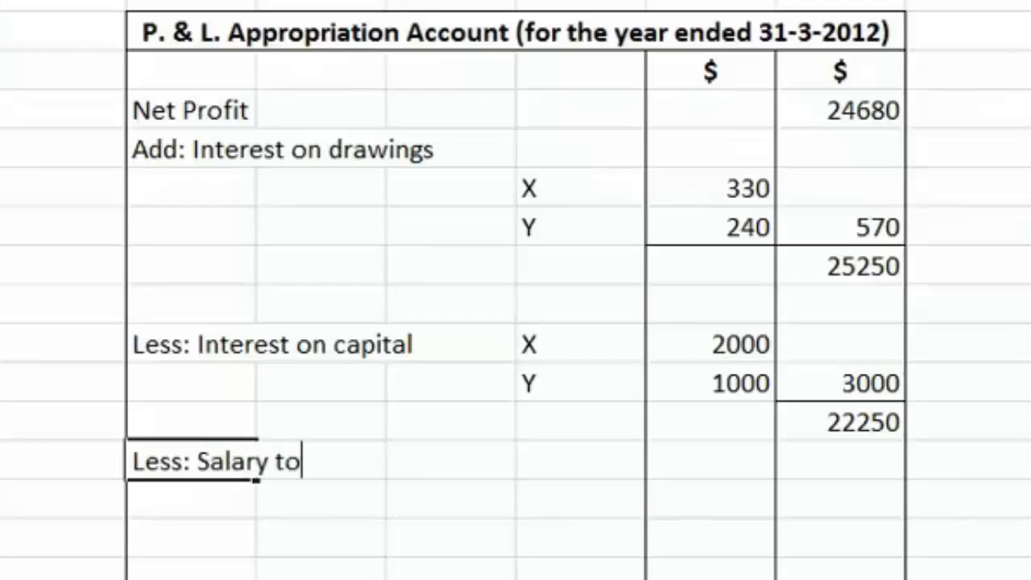
{"action": "type", "text": "Y"}
Enter 9500 in the outer $ column on the salary to Y line.
{"action": "key", "text": "Right"}
{"action": "key", "text": "Right"}
{"action": "key", "text": "Right"}
{"action": "key", "text": "Right"}
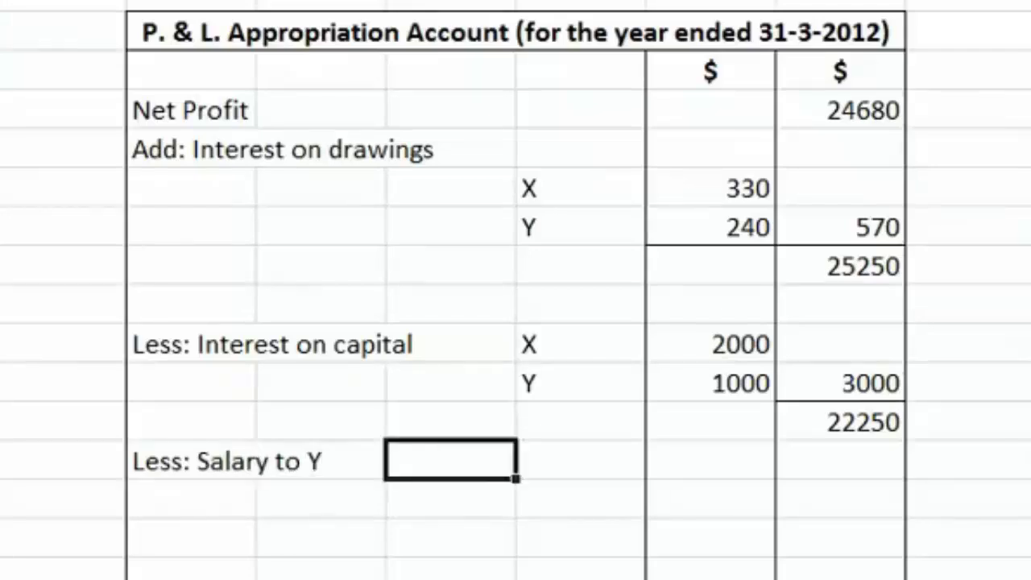
{"action": "key", "text": "Right"}
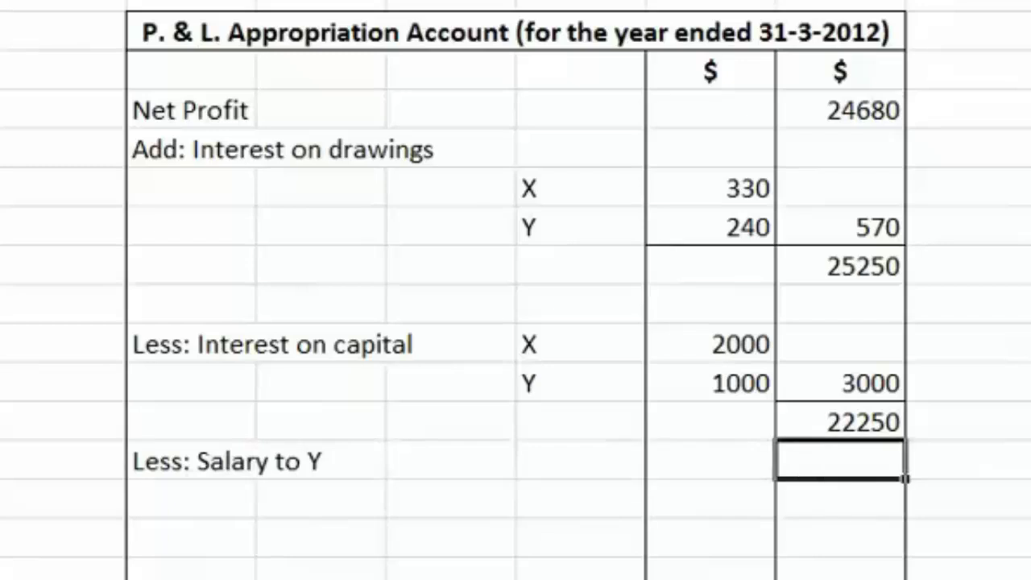
{"action": "type", "text": "9500"}
{"action": "key", "text": "Return"}
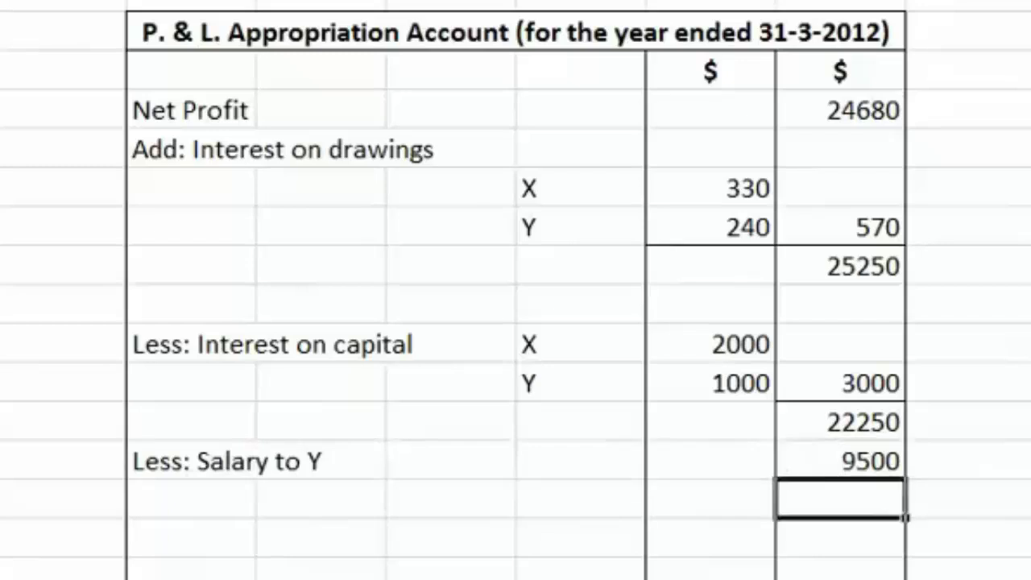
Subtract Y's salary from the subtotal above it with the formula =O13-O14 directly below the salary amount.
{"action": "scroll", "coordinate": [515, 322], "scroll_direction": "down", "scroll_amount": 1}
{"action": "type", "text": "="}
{"action": "scroll", "coordinate": [515, 322], "scroll_direction": "down", "scroll_amount": 1}
{"action": "left_click", "coordinate": [839, 197]}
{"action": "type", "text": "-"}
{"action": "left_click", "coordinate": [839, 234]}
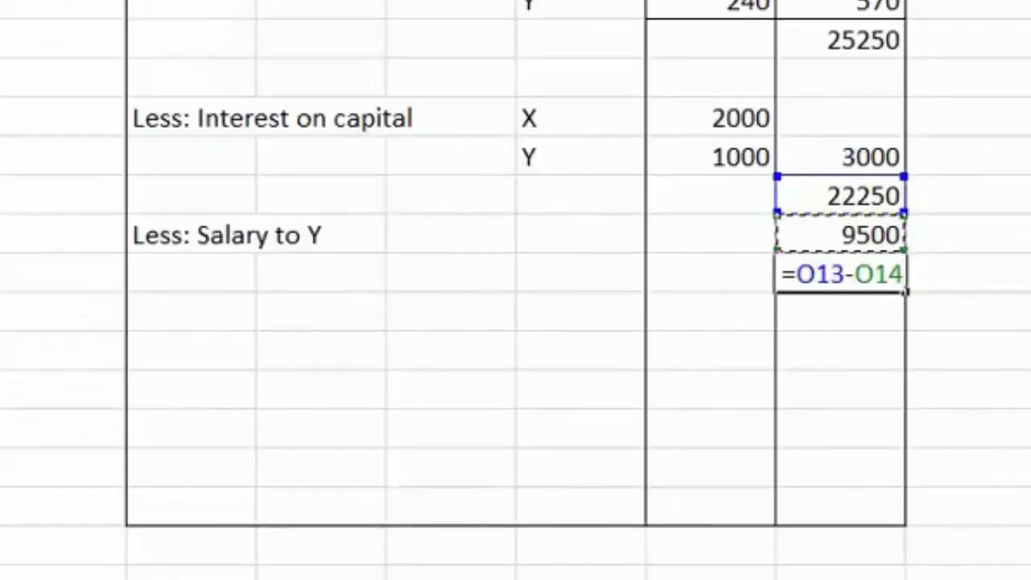
{"action": "key", "text": "Return"}
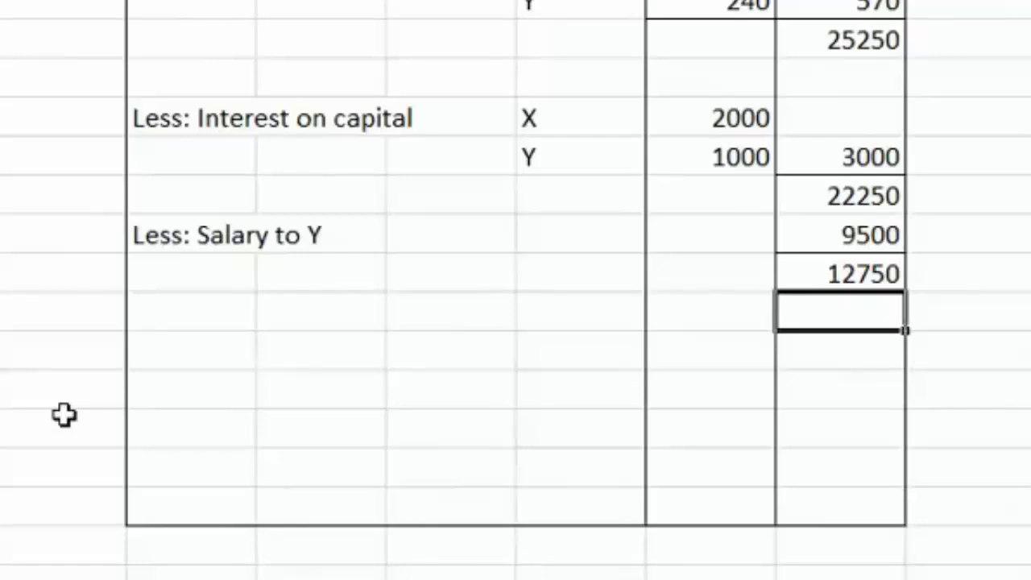
Enter the line label "Distribution of residual profits:" in cell J16, below the subtotal after Y's salary.
{"action": "key", "text": "Up"}
{"action": "key", "text": "Down"}
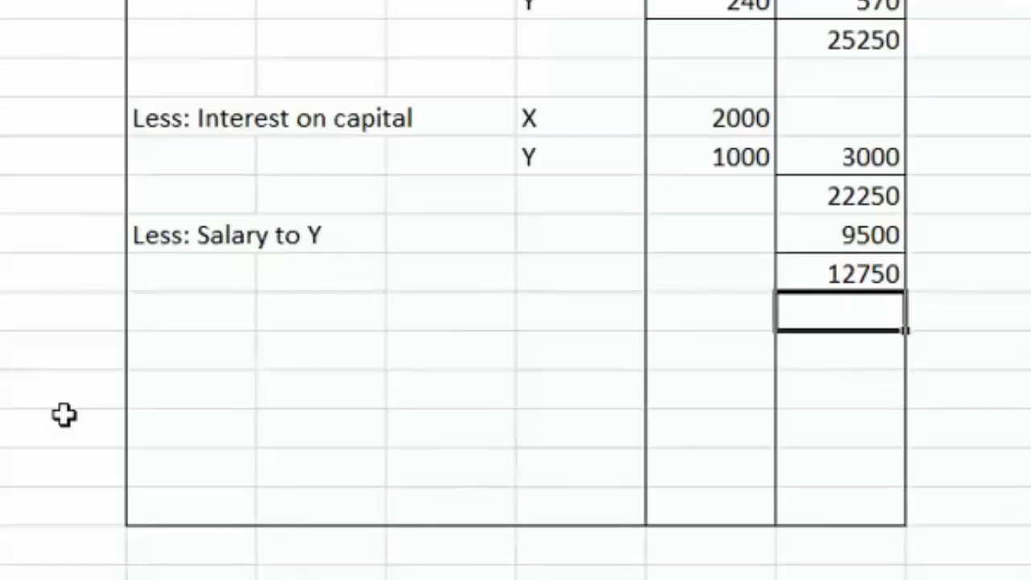
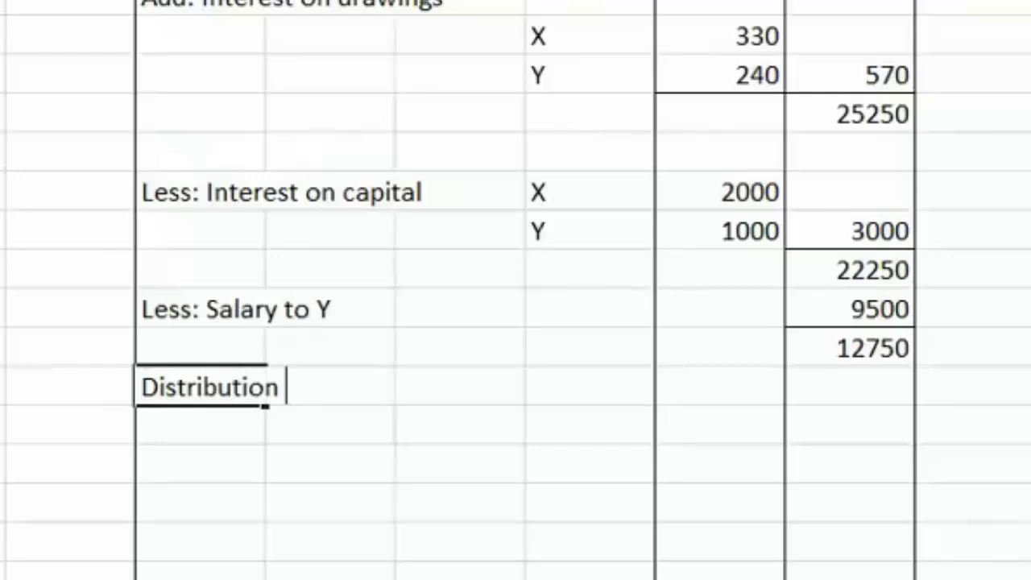
{"action": "type", "text": "of "}
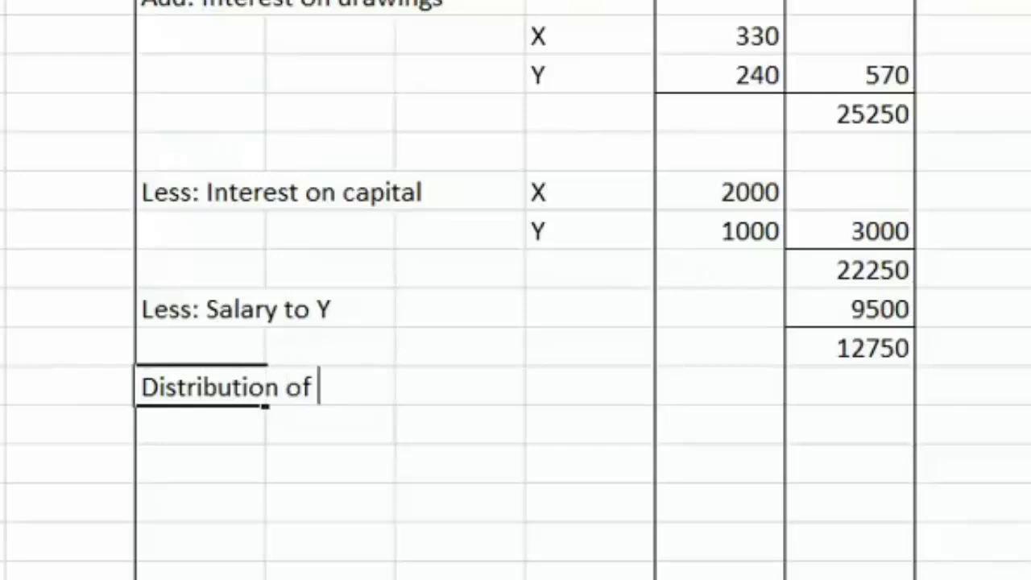
{"action": "type", "text": "residu"}
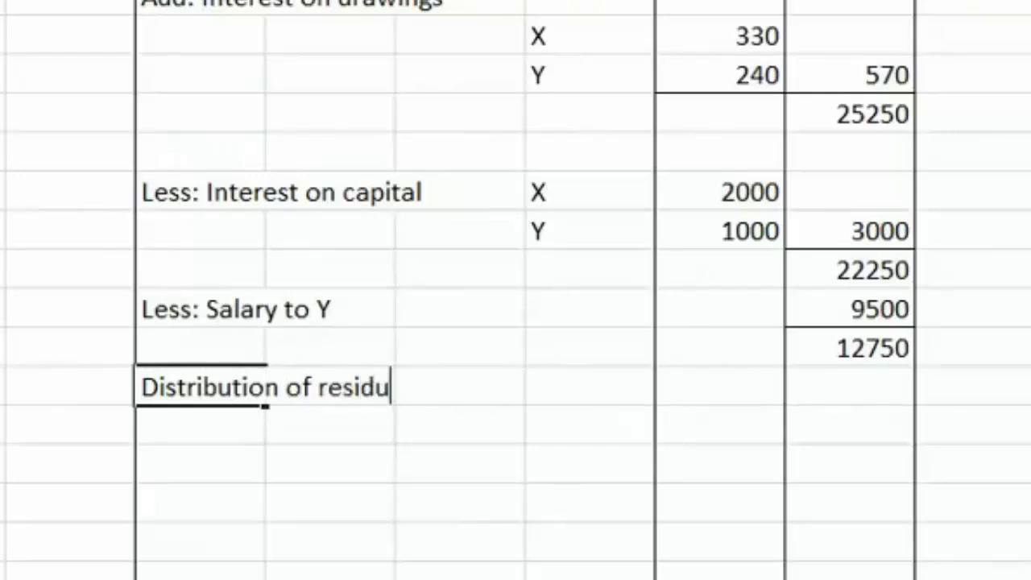
{"action": "type", "text": "al profi"}
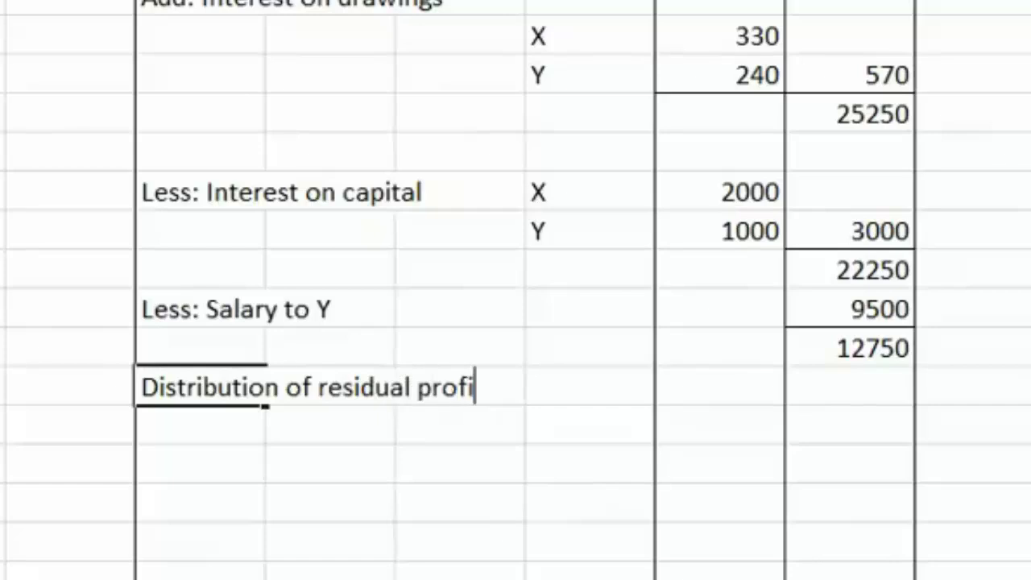
{"action": "type", "text": "ts:"}
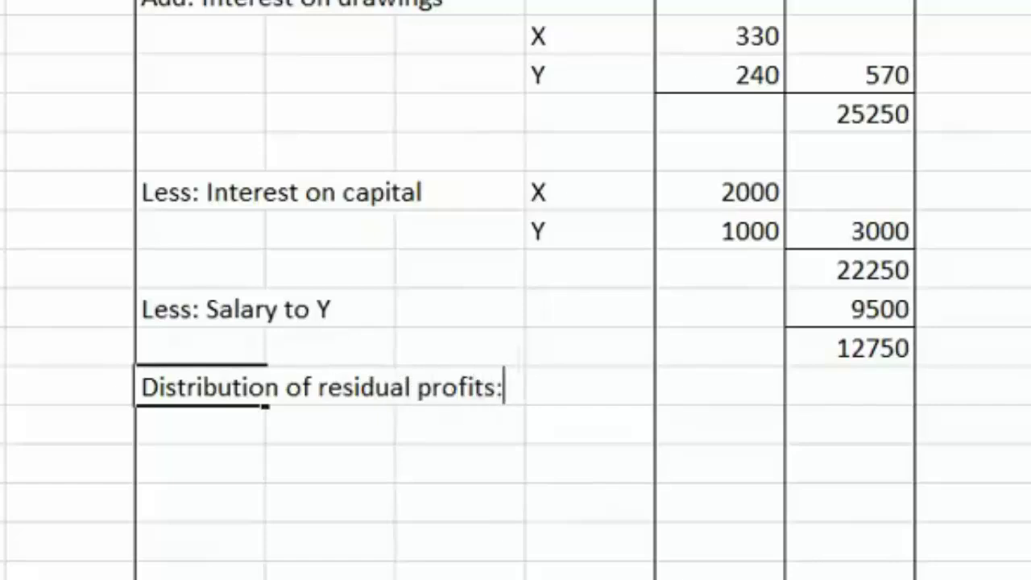
{"action": "key", "text": "Return"}
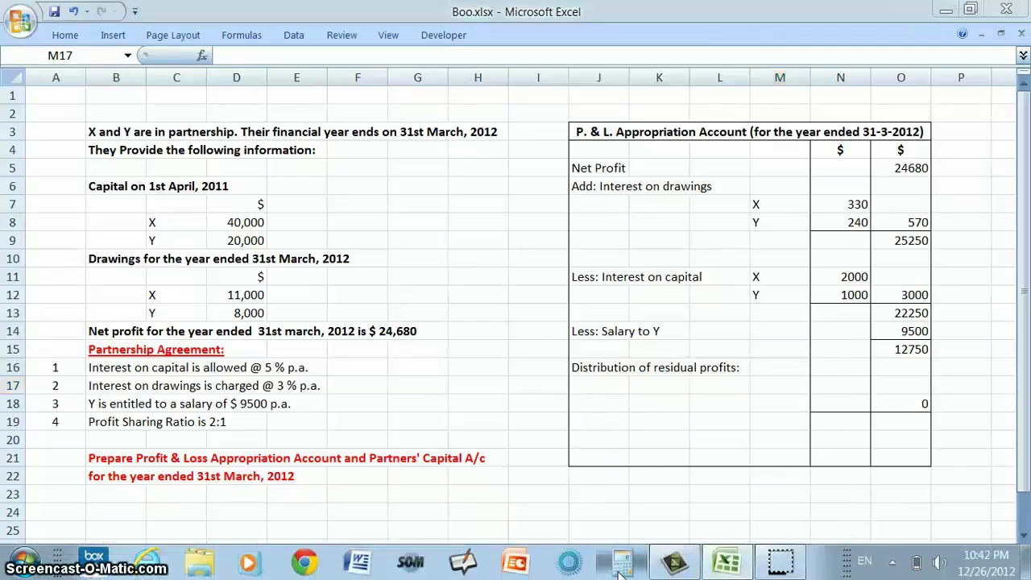
Switch to Calculator and work out X's two-thirds share of the residual profit as 12750 * 2 / 3.
{"action": "left_click", "coordinate": [621, 562]}
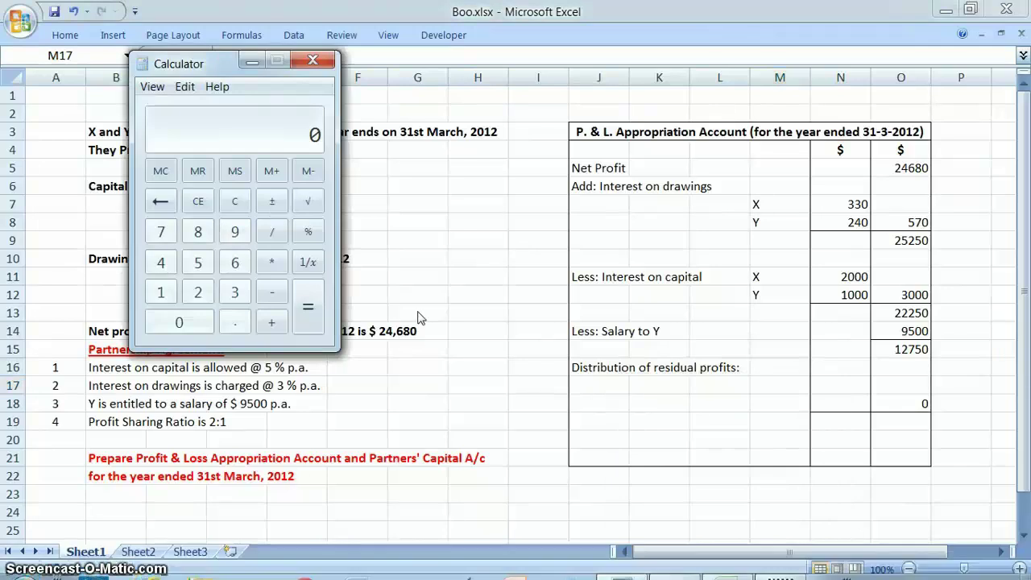
{"action": "type", "text": "12"}
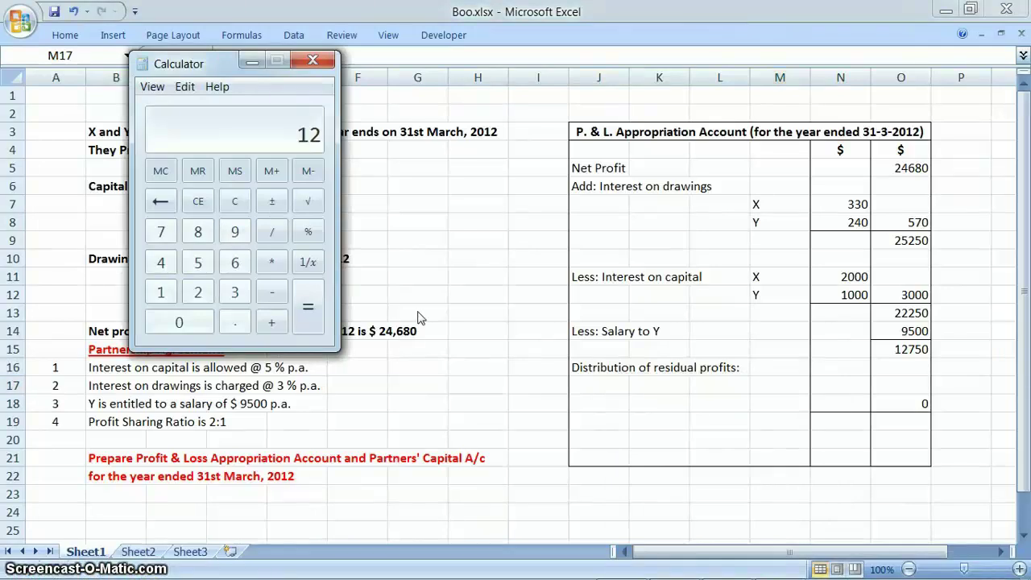
{"action": "type", "text": "750"}
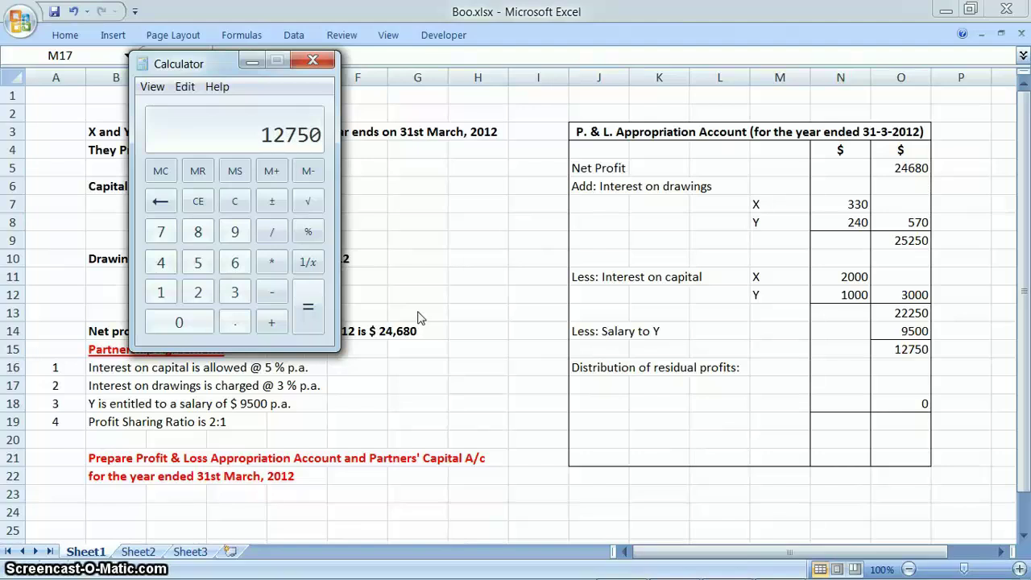
{"action": "type", "text": " * 2 / "}
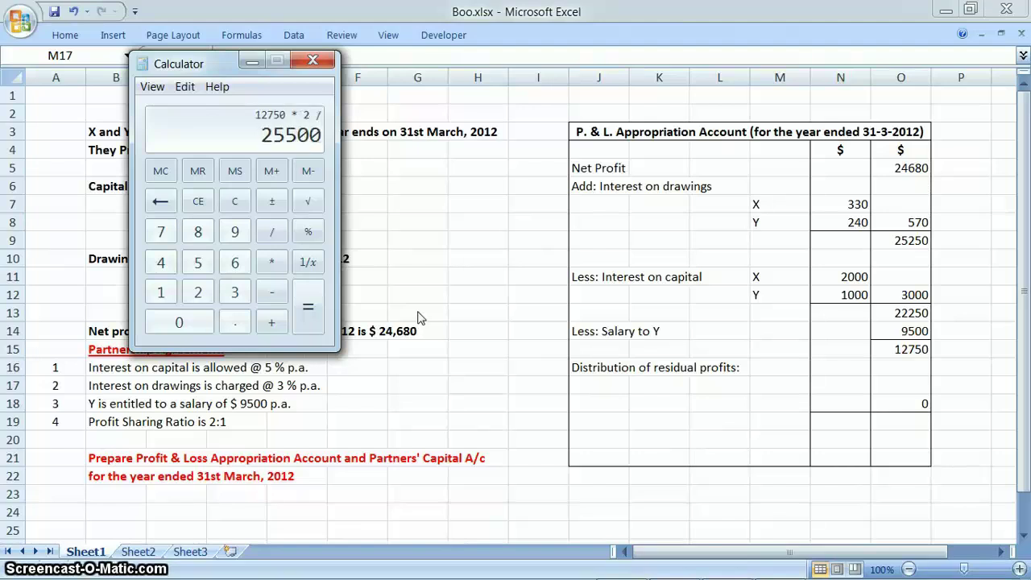
{"action": "type", "text": "3"}
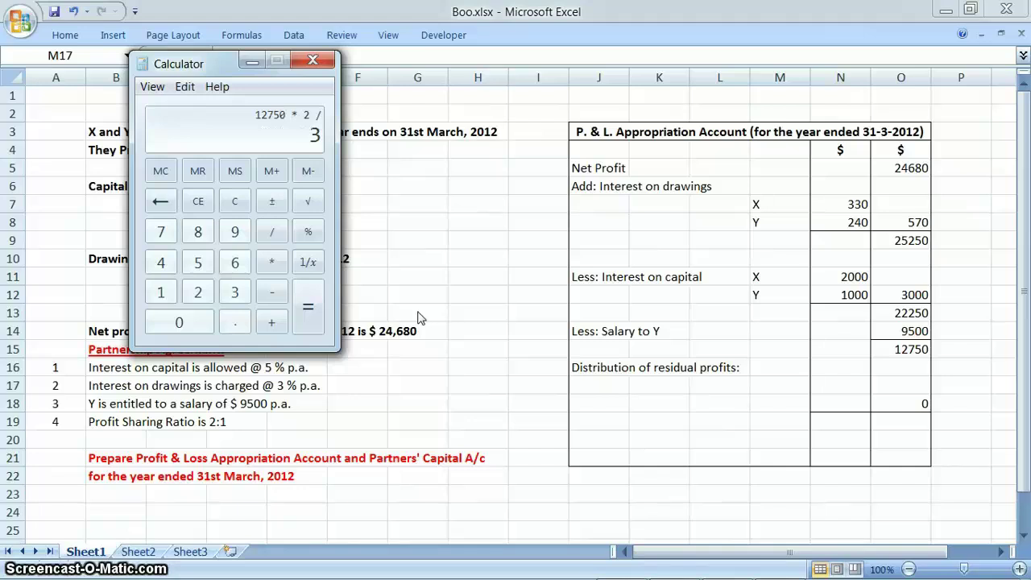
{"action": "key", "text": "Return"}
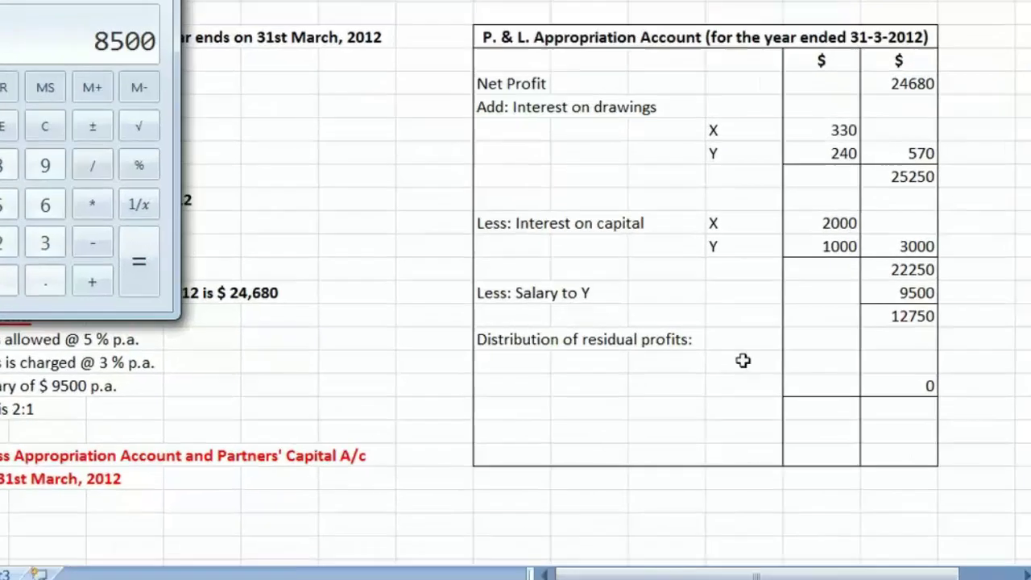
Back in the Excel sheet, enter partner X in M17 under the residual profits label, with 8500 in the inner $ column.
{"action": "left_click", "coordinate": [780, 384]}
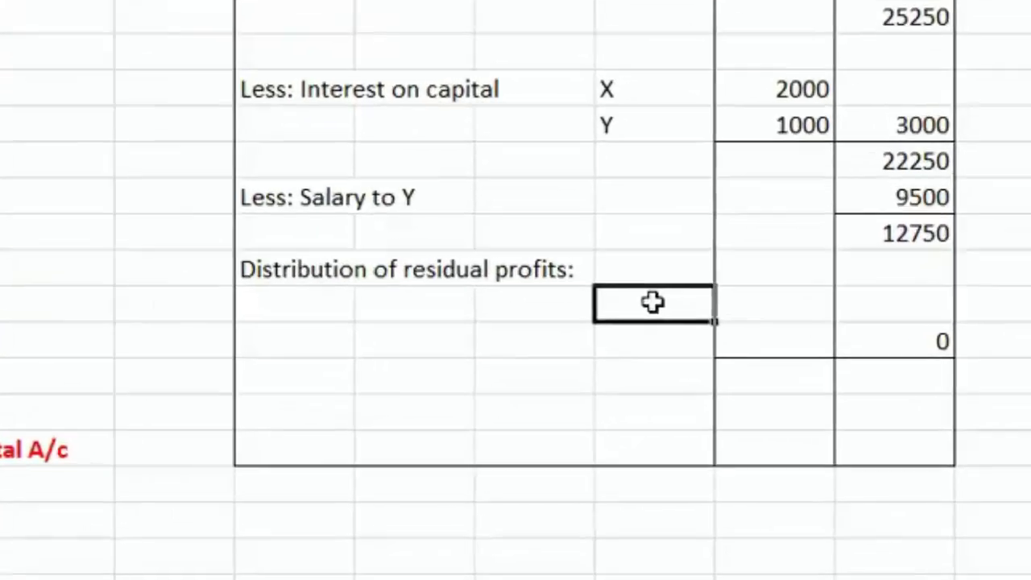
{"action": "type", "text": "X"}
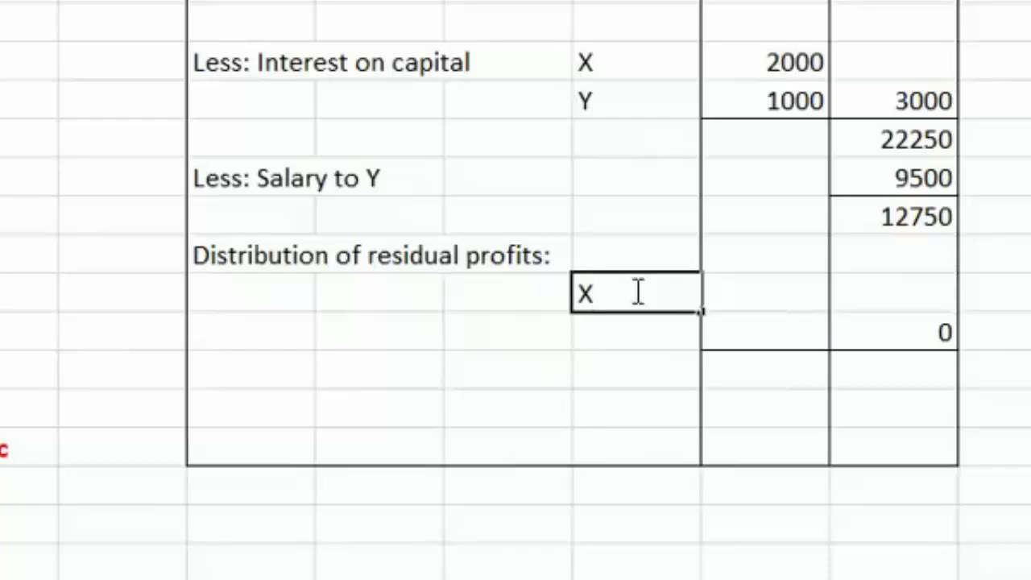
{"action": "key", "text": "Tab"}
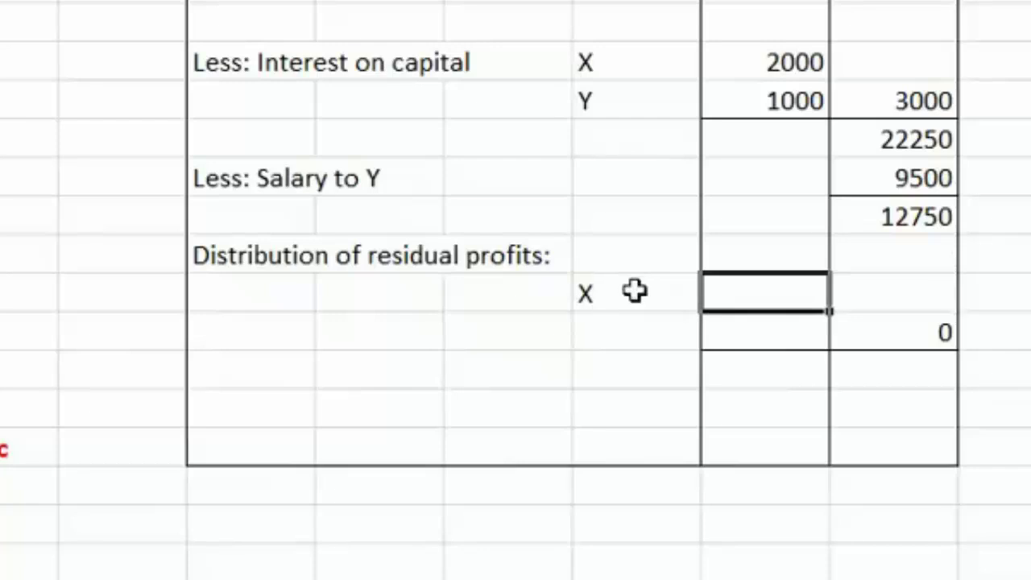
{"action": "type", "text": "8500"}
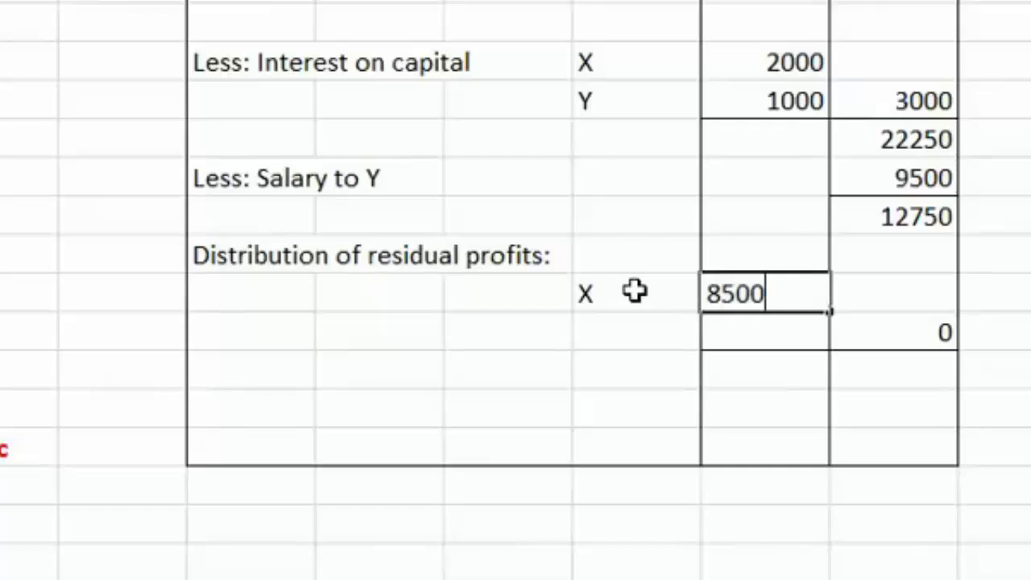
{"action": "key", "text": "Return"}
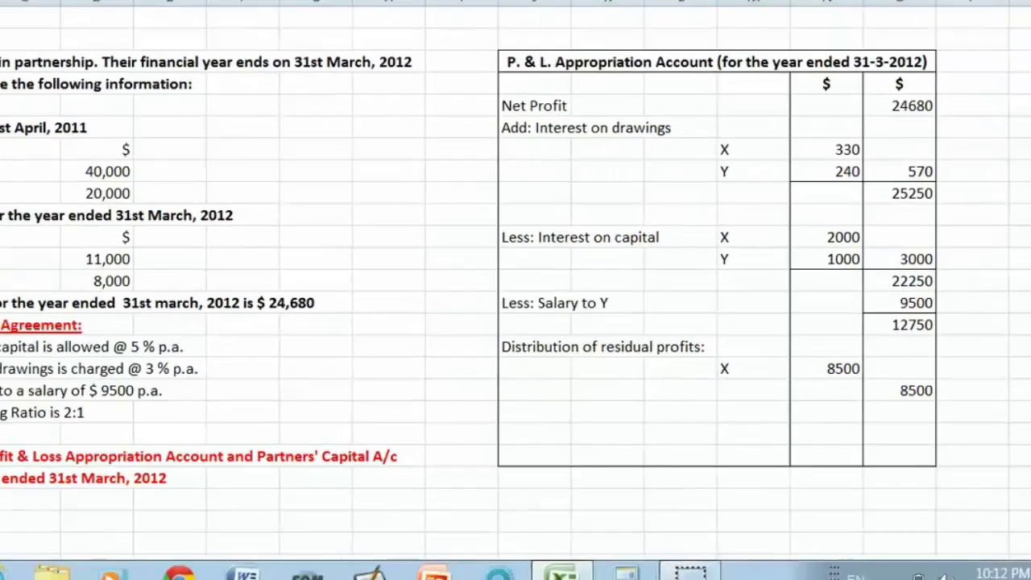
Switch to Calculator and work out Y's one-third share of the residual profit as 12750 * 1 / 3.
{"action": "left_click", "coordinate": [625, 573]}
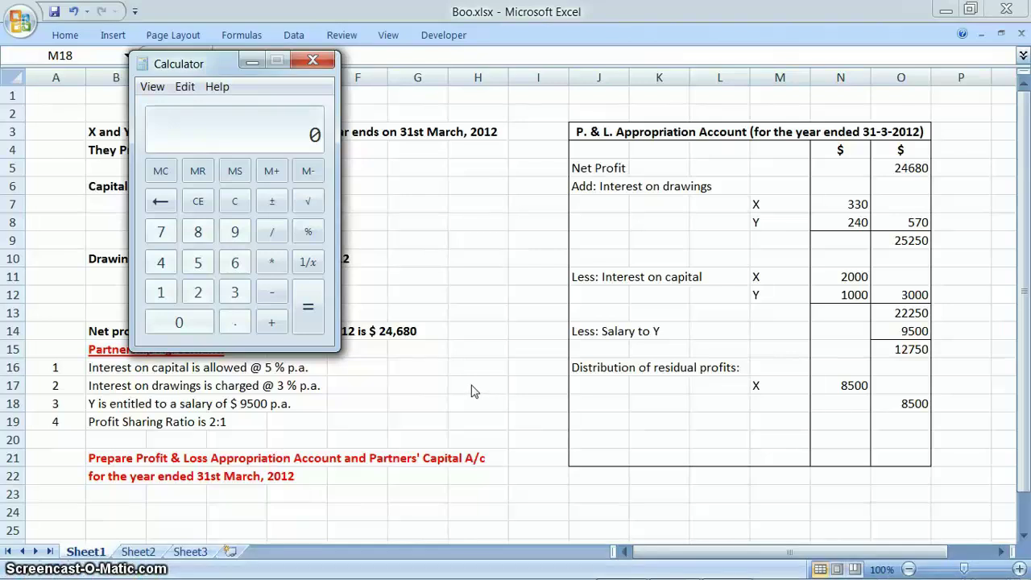
{"action": "type", "text": "12750 * "}
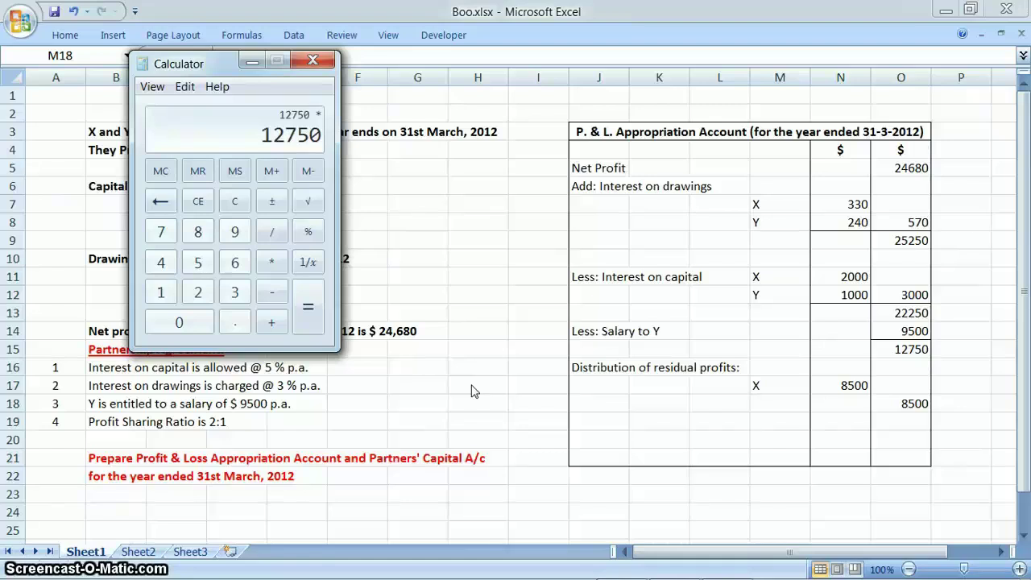
{"action": "type", "text": "1 / 3"}
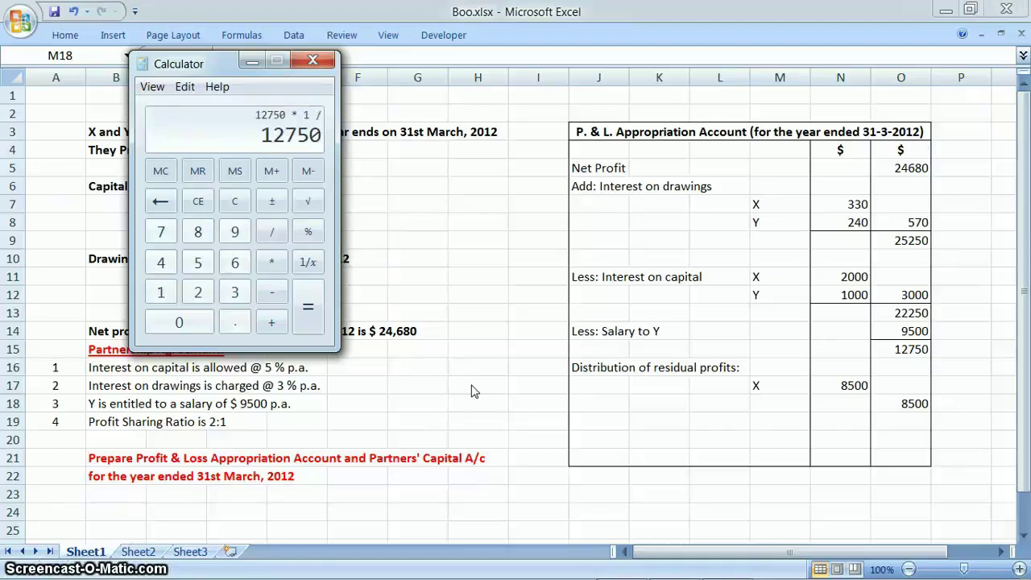
{"action": "key", "text": "Return"}
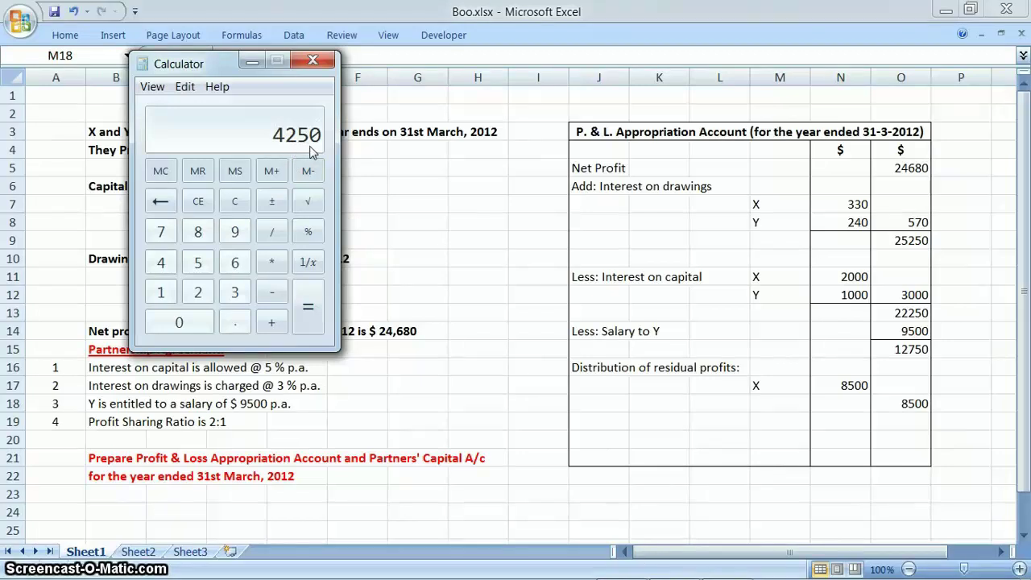
Back in the Excel sheet, enter partner Y in M18 below X, with 4250 in the inner $ column.
{"action": "left_click", "coordinate": [771, 409]}
{"action": "type", "text": "Y"}
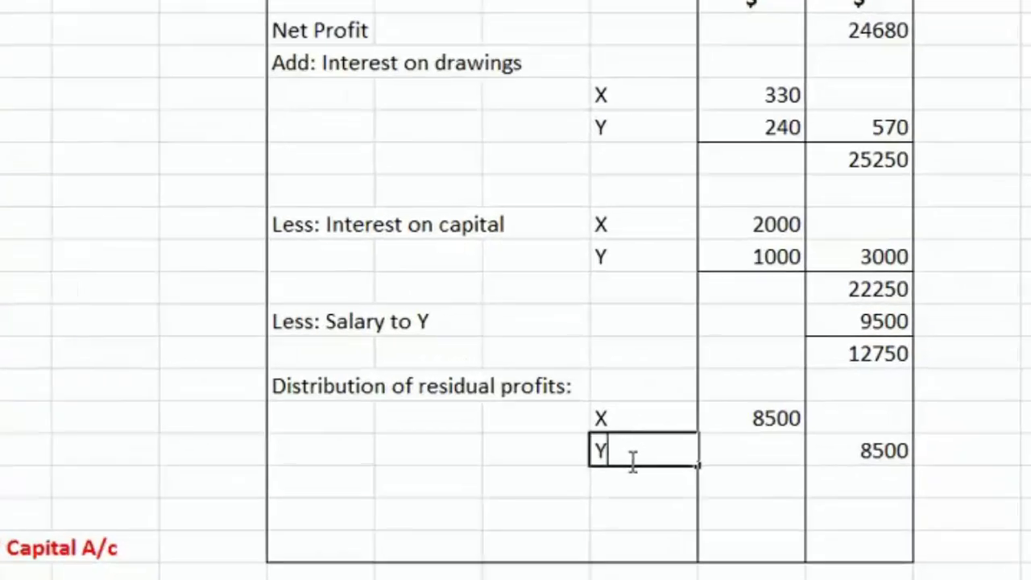
{"action": "key", "text": "Tab"}
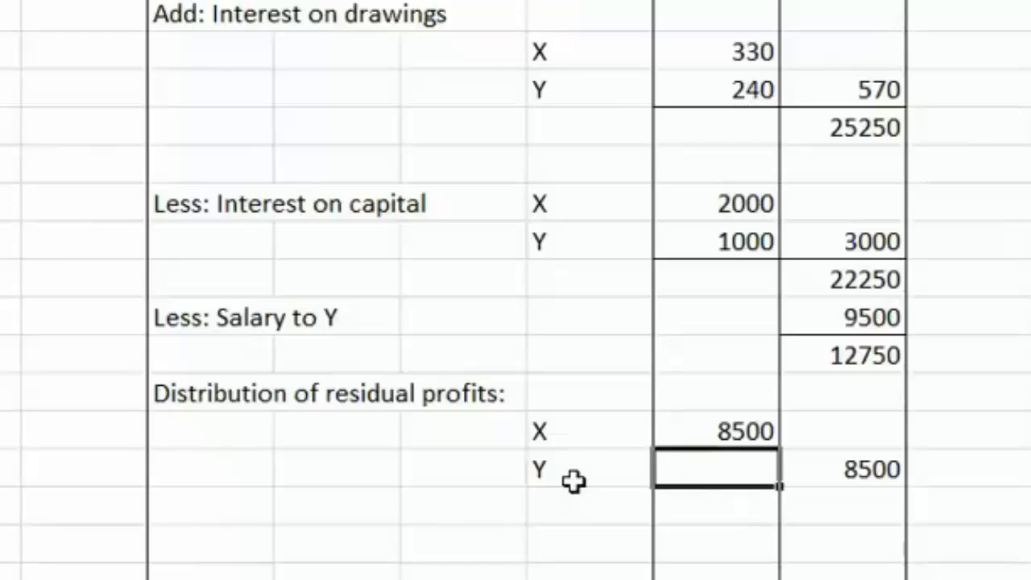
{"action": "type", "text": "4250"}
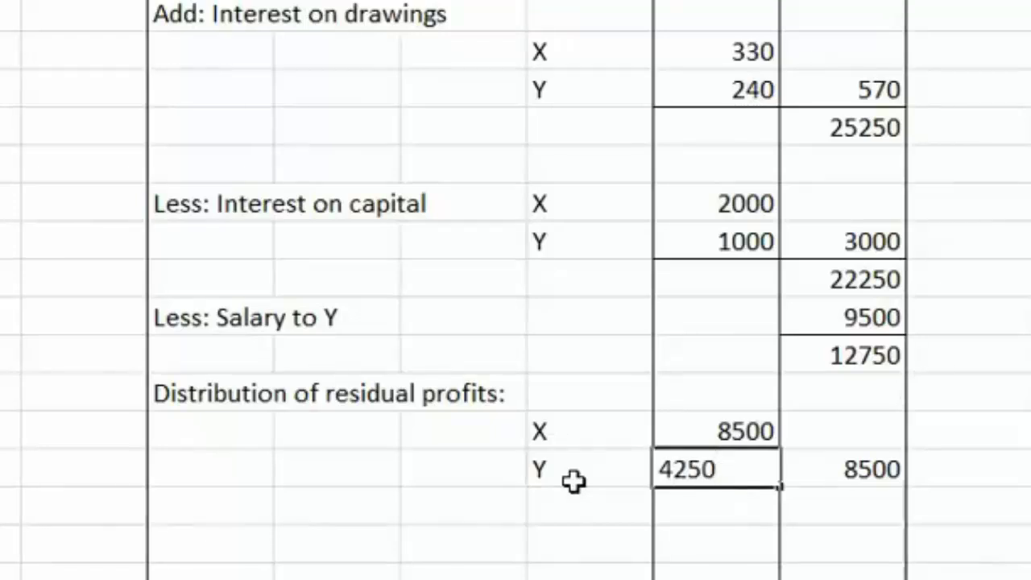
{"action": "key", "text": "Return"}
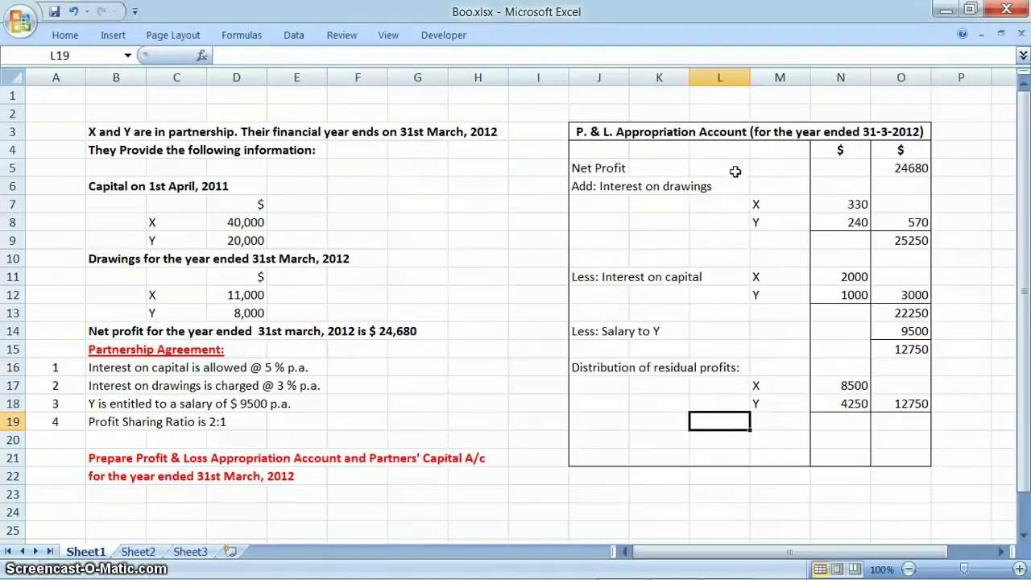
{"action": "left_click", "coordinate": [893, 168]}
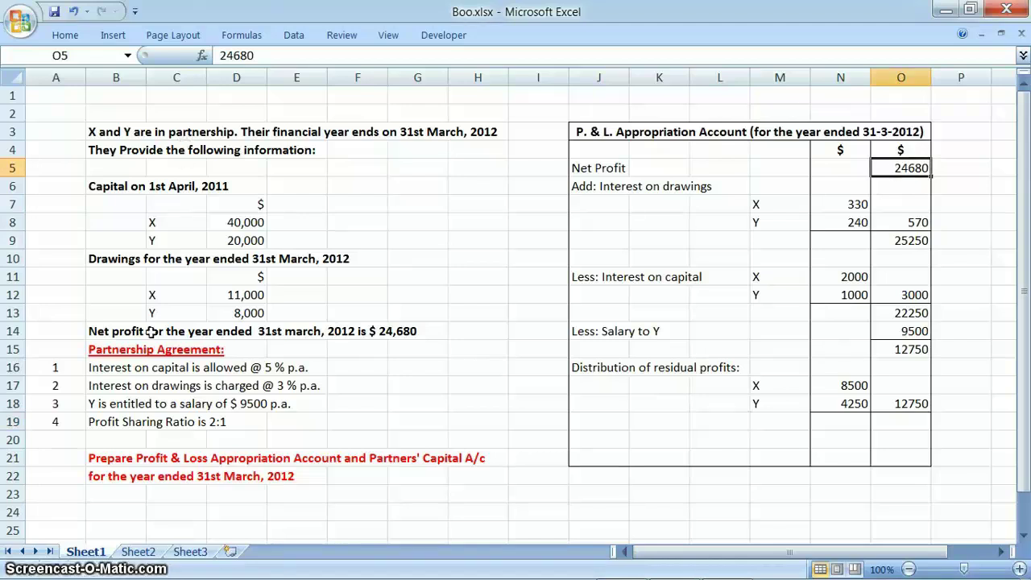
{"action": "left_click", "coordinate": [72, 368]}
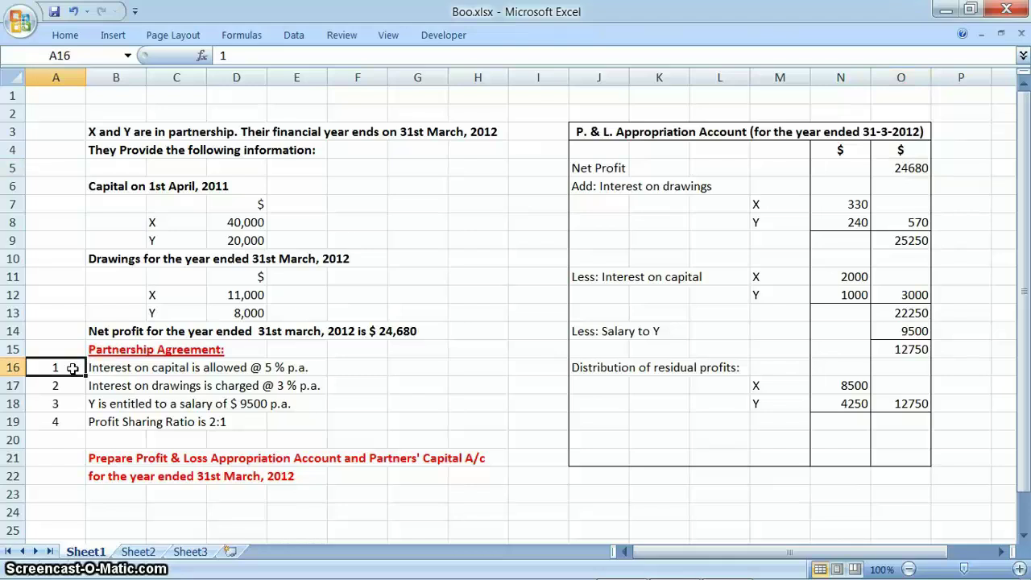